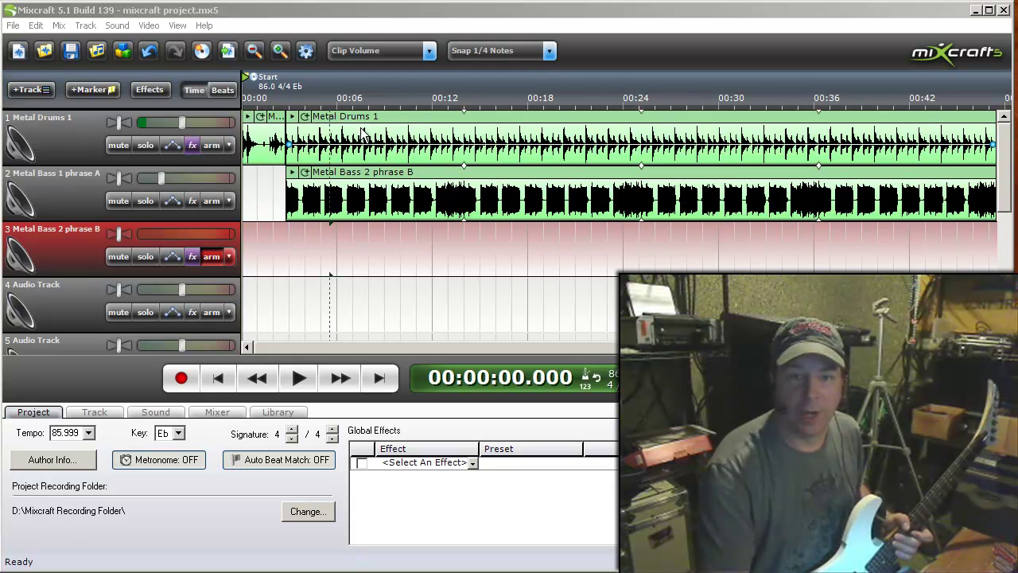
Check the bass and drums clips, then lower the 7/8 right input slightly and close the Delta panel.
click(415, 191)
click(514, 131)
click(474, 173)
click(511, 250)
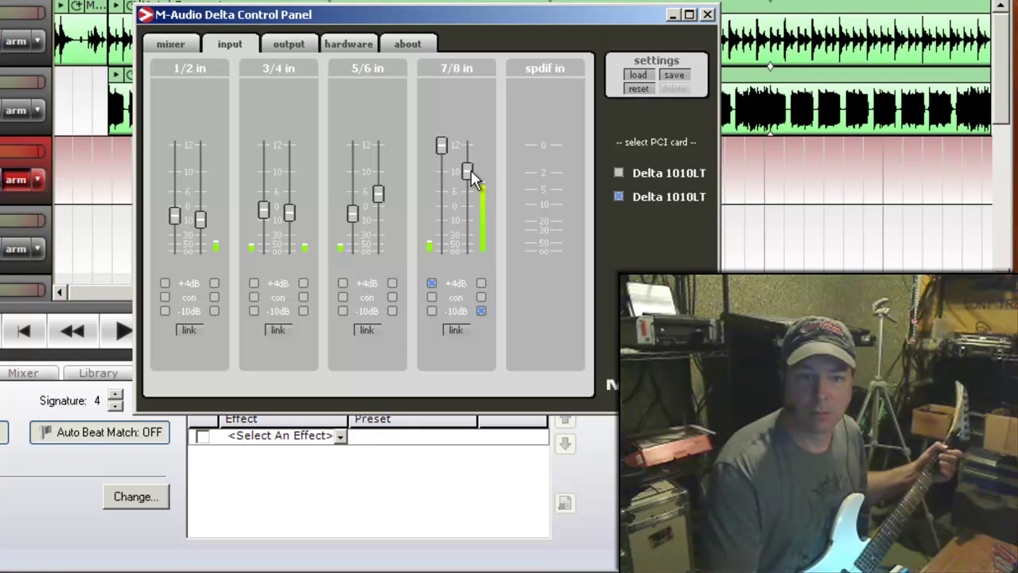
drag(471, 172, 470, 180)
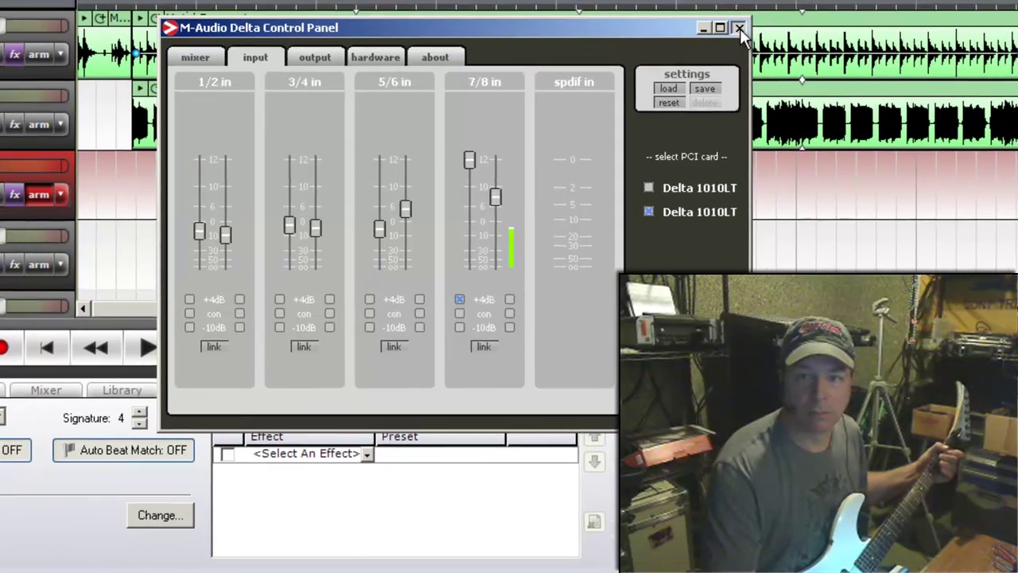
click(707, 14)
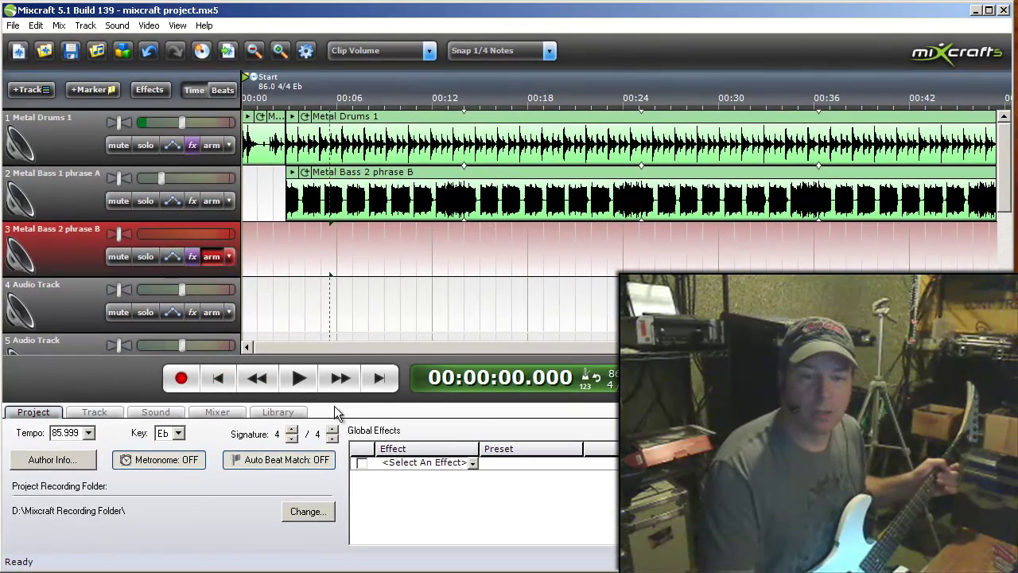
click(190, 376)
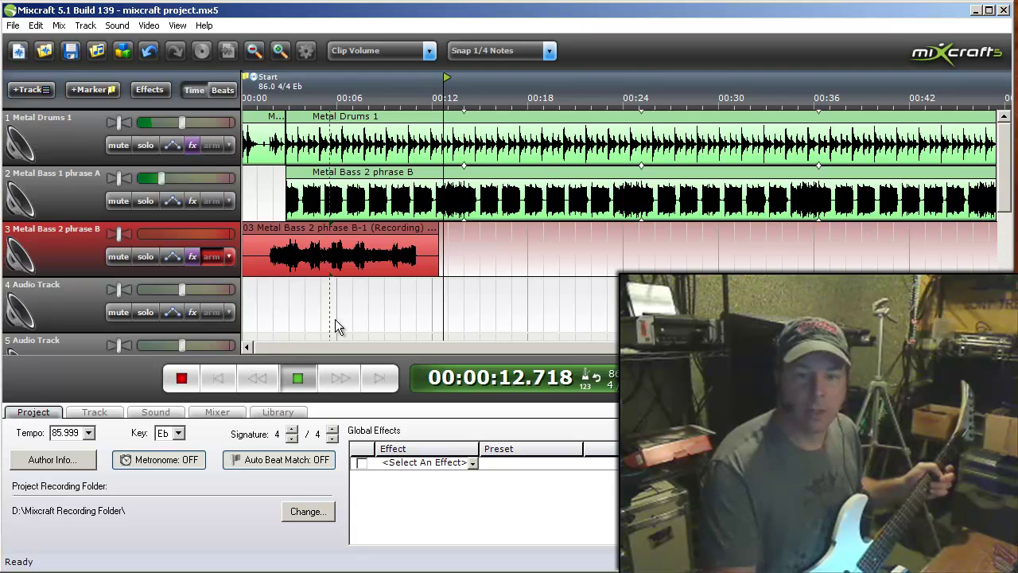
key(space)
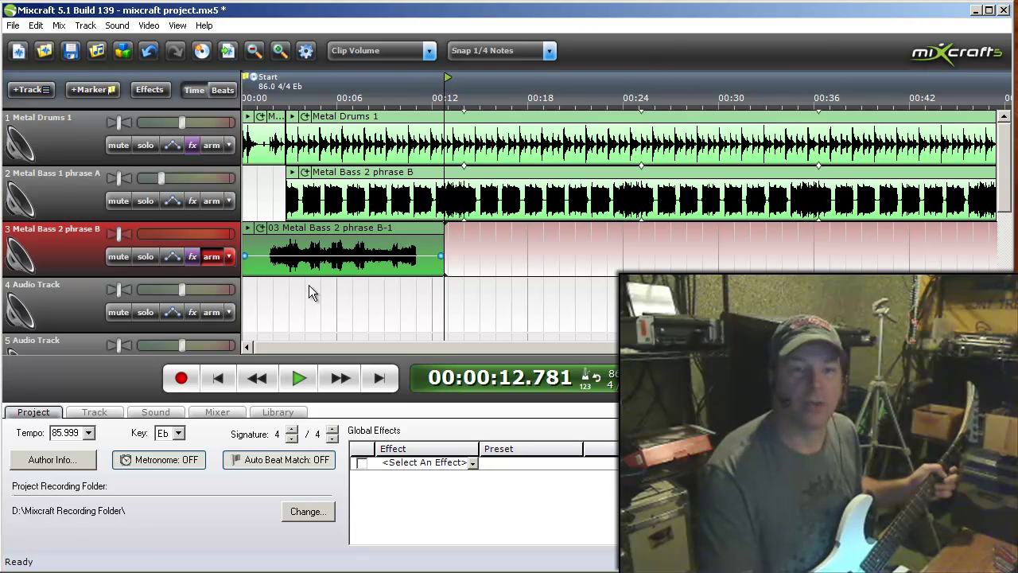
mouse_move(392, 234)
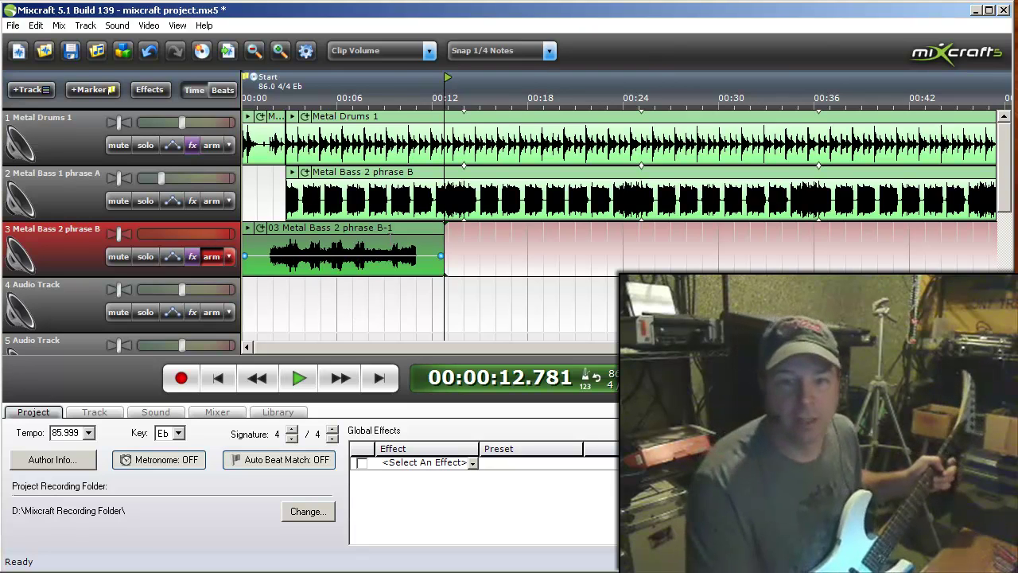
key(Delete)
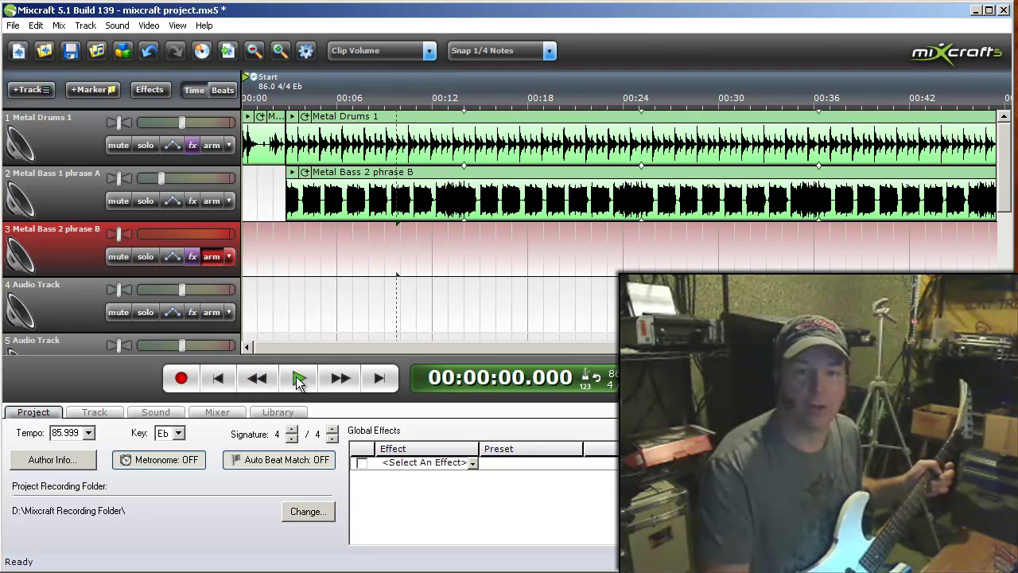
Record a roughly 49-second guitar take on track 3 while the drums and bass play.
click(196, 377)
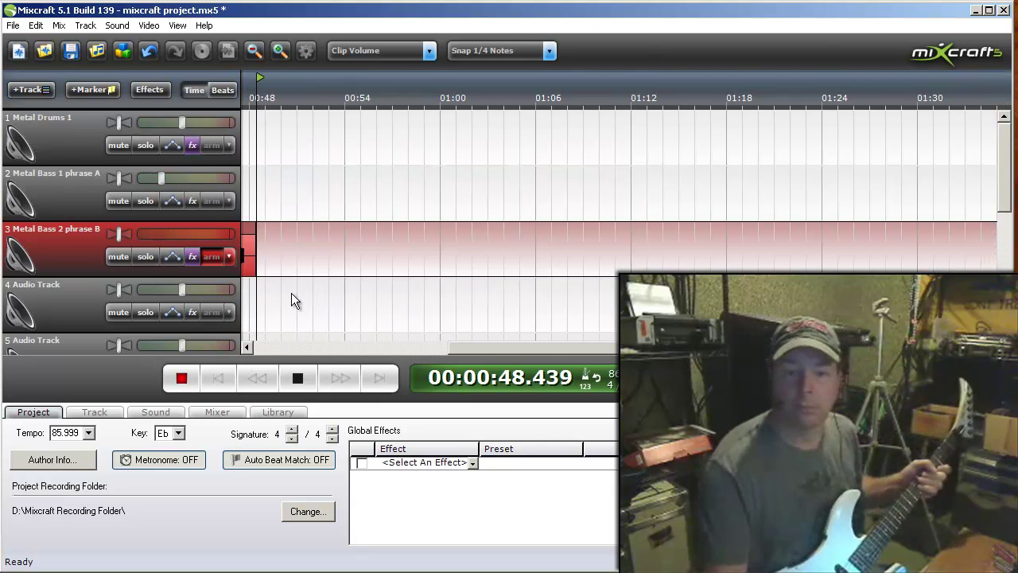
click(312, 379)
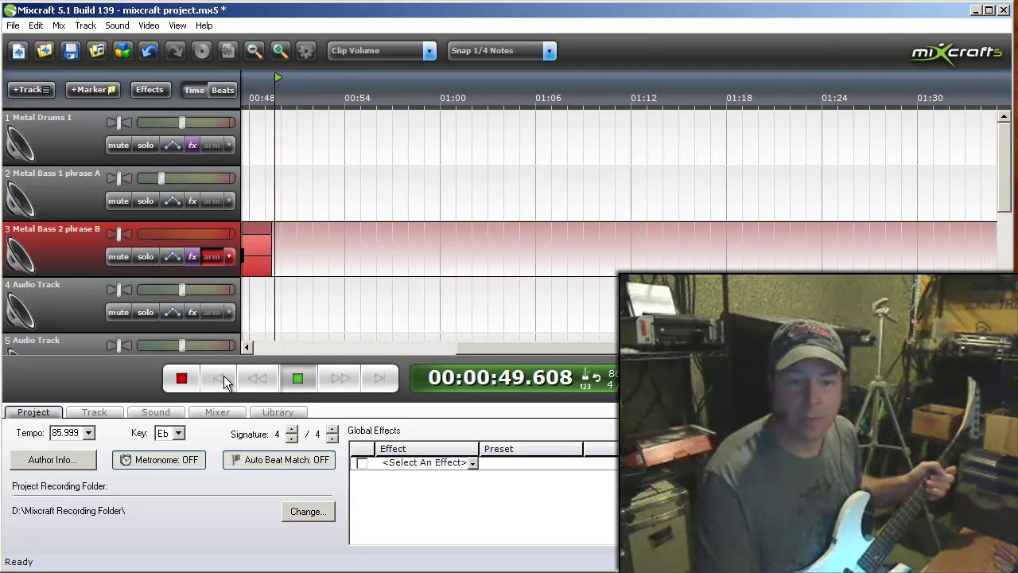
Rewind to the start and play the opening seconds of the new take with the mix.
click(220, 378)
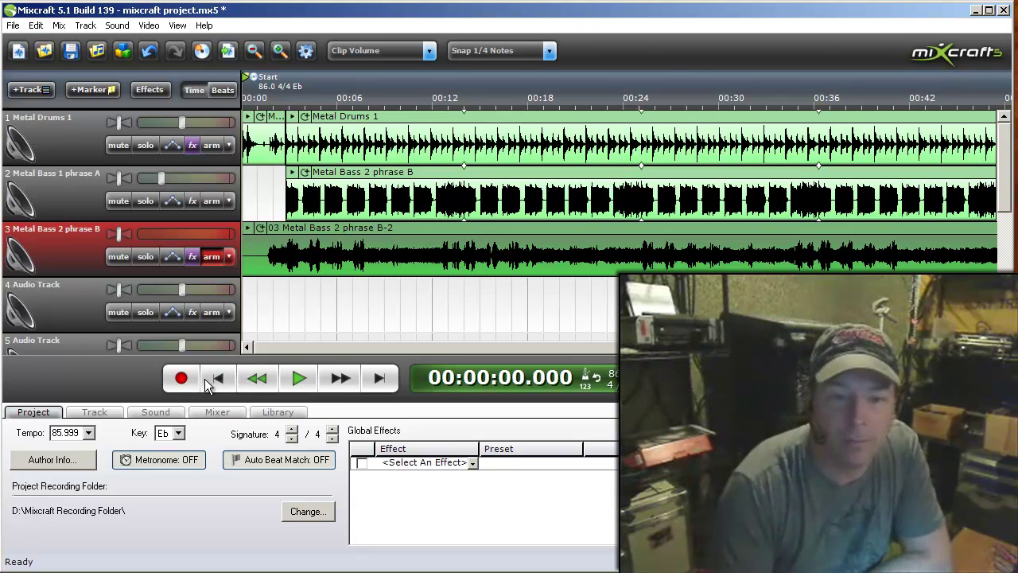
click(301, 383)
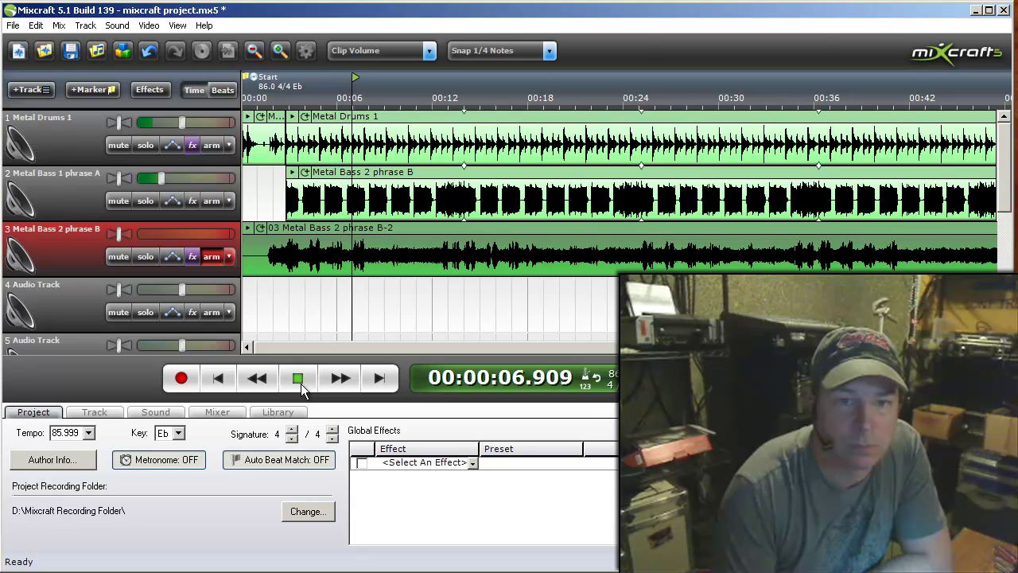
click(298, 379)
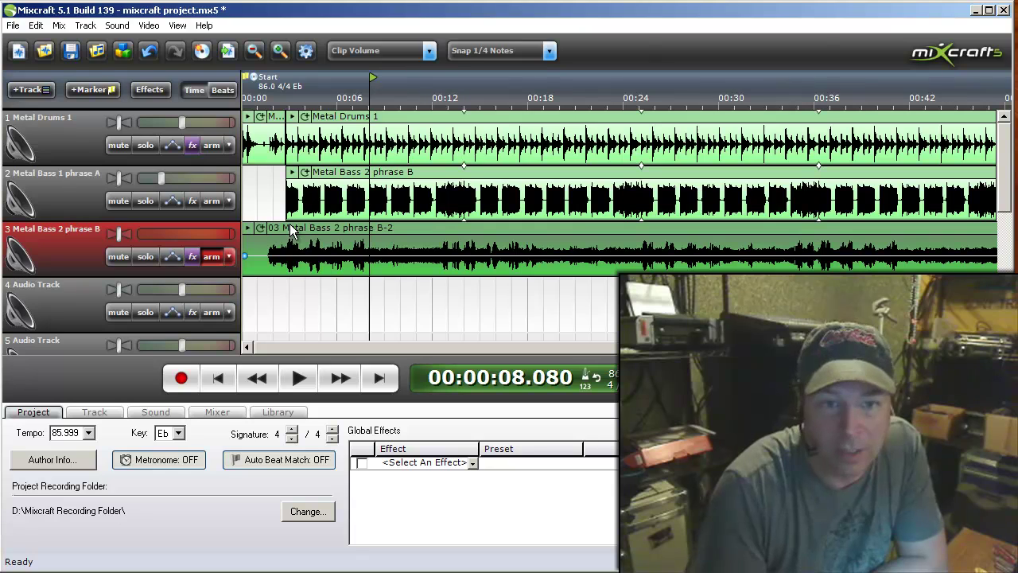
Loop a six-second range near the song start and play it with track 3 soloed.
click(267, 283)
drag(332, 283, 377, 288)
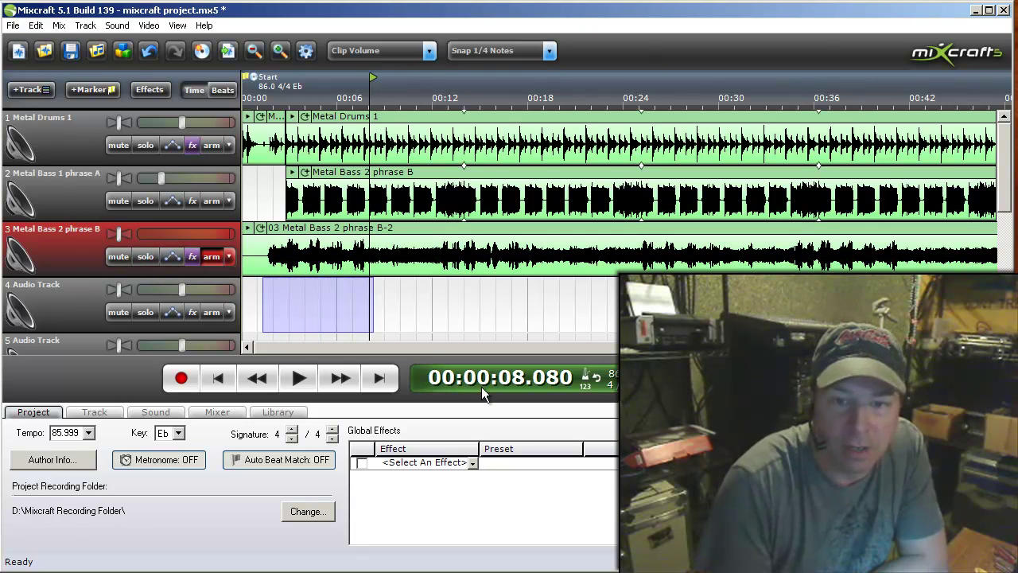
click(598, 379)
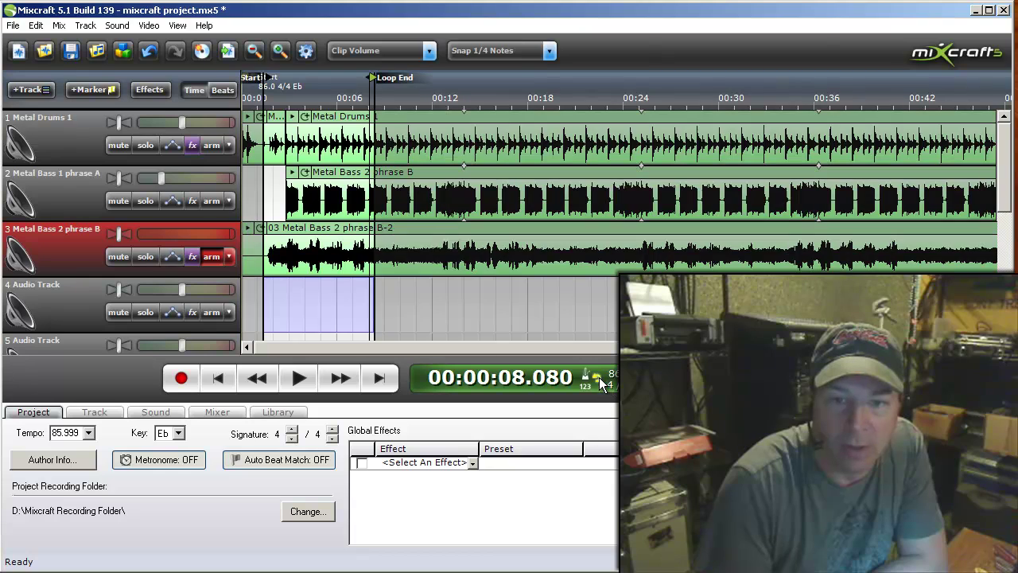
click(142, 256)
click(300, 377)
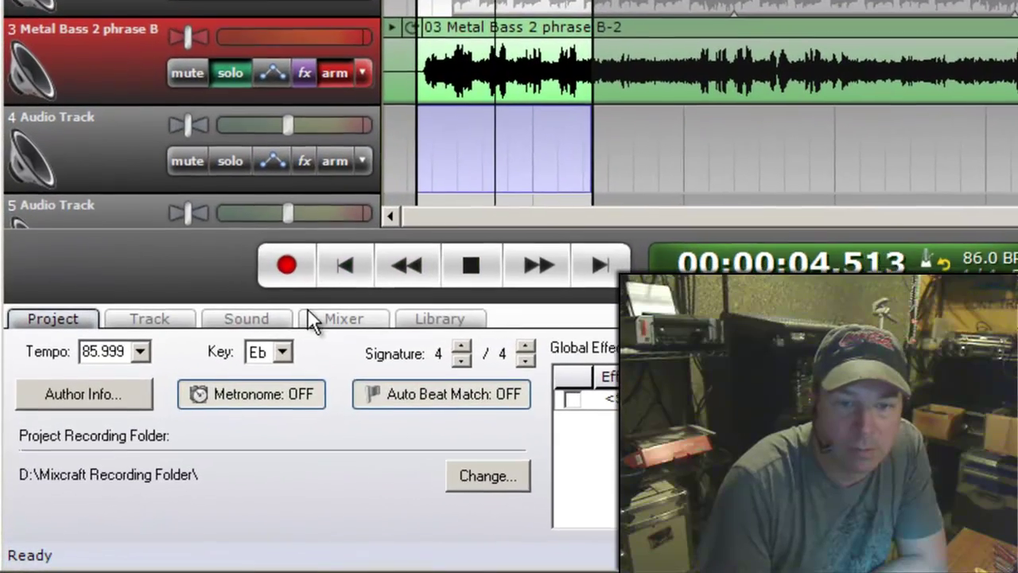
Cut track 3's low EQ to -8.7 dB, then solo bass track 2 too and listen.
click(239, 381)
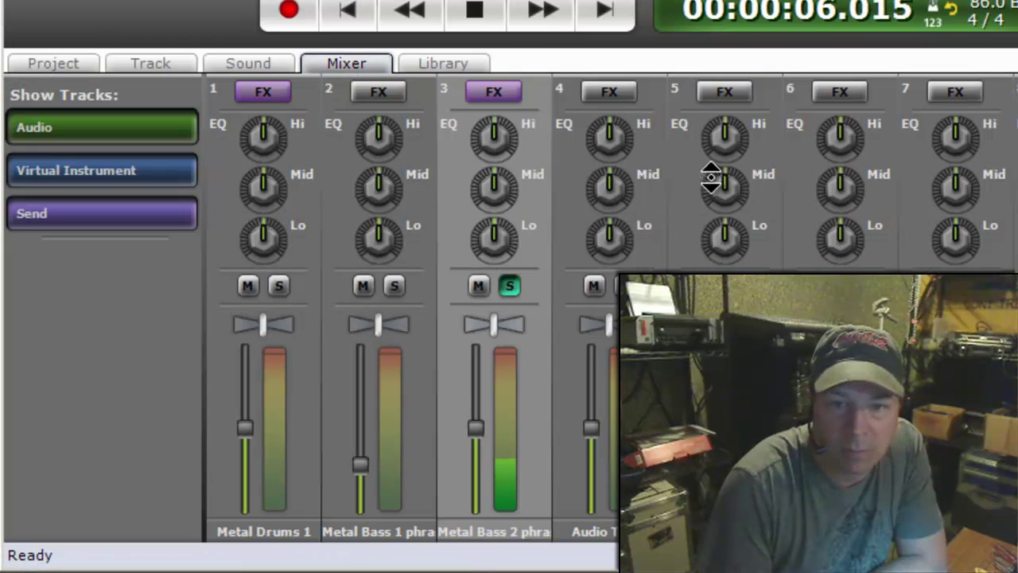
drag(493, 236, 498, 284)
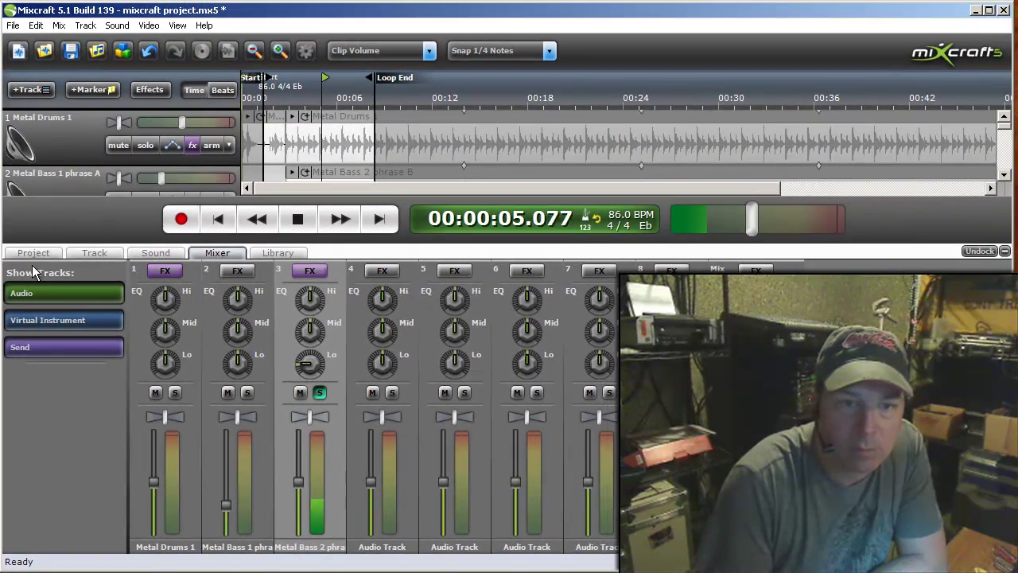
click(33, 253)
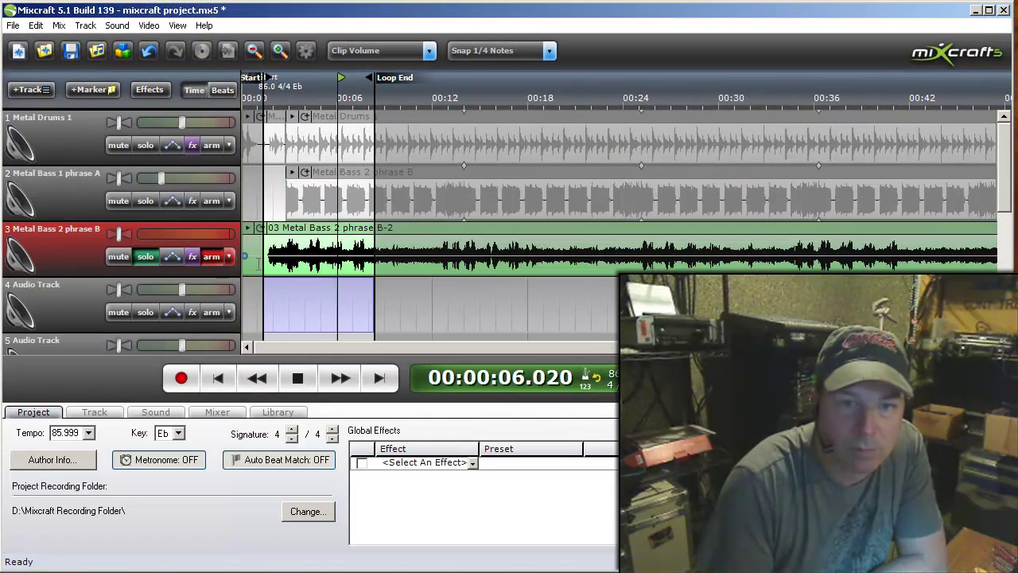
click(293, 379)
click(147, 202)
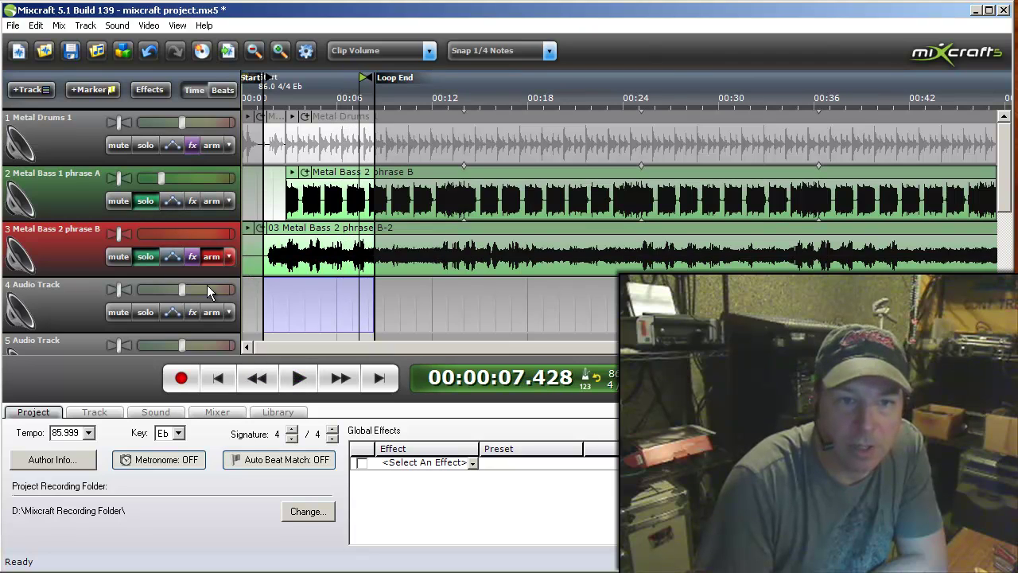
click(299, 378)
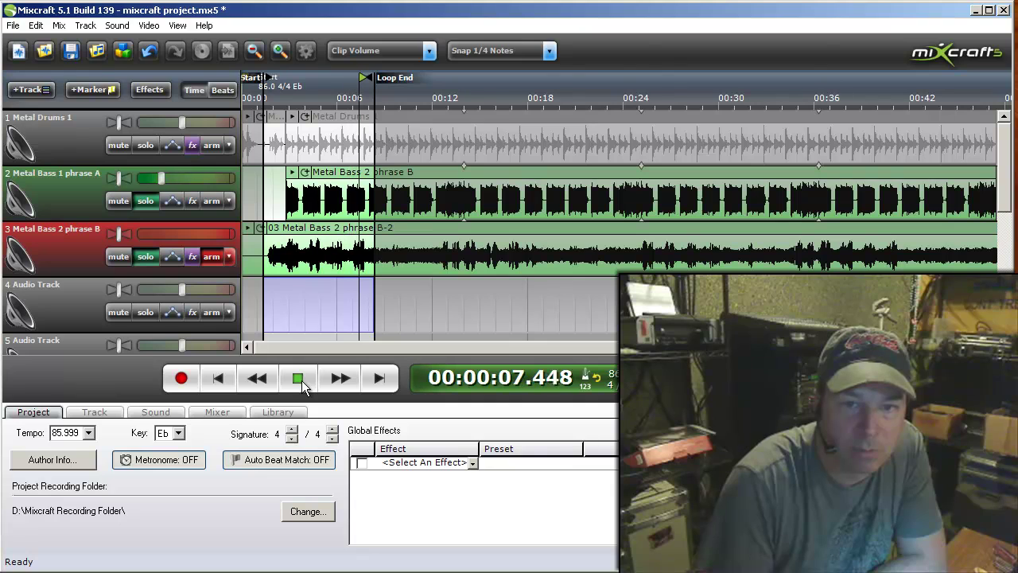
click(301, 380)
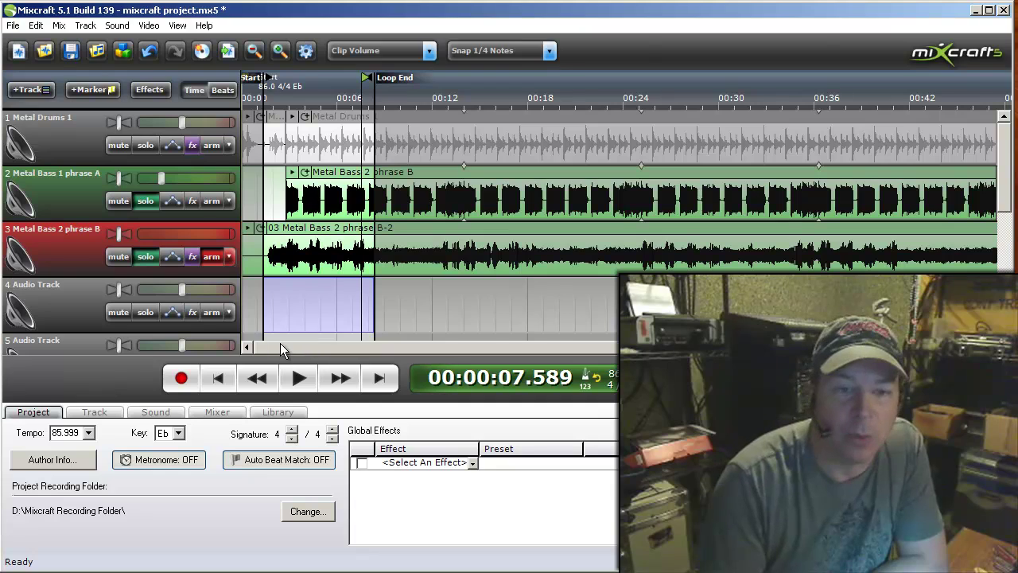
Add Acoustica EQ to track 3's effect chain and open its settings.
click(192, 257)
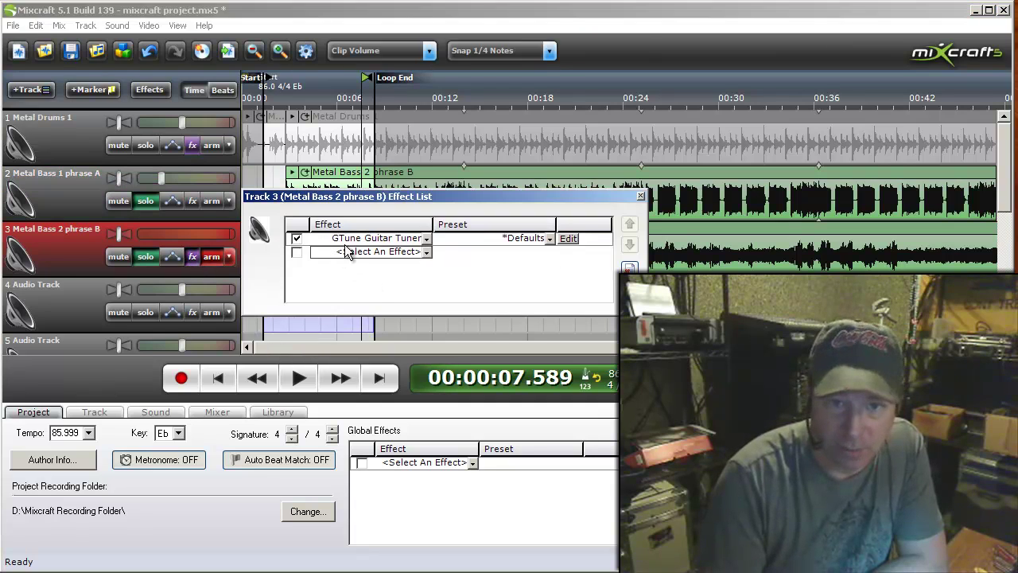
click(566, 238)
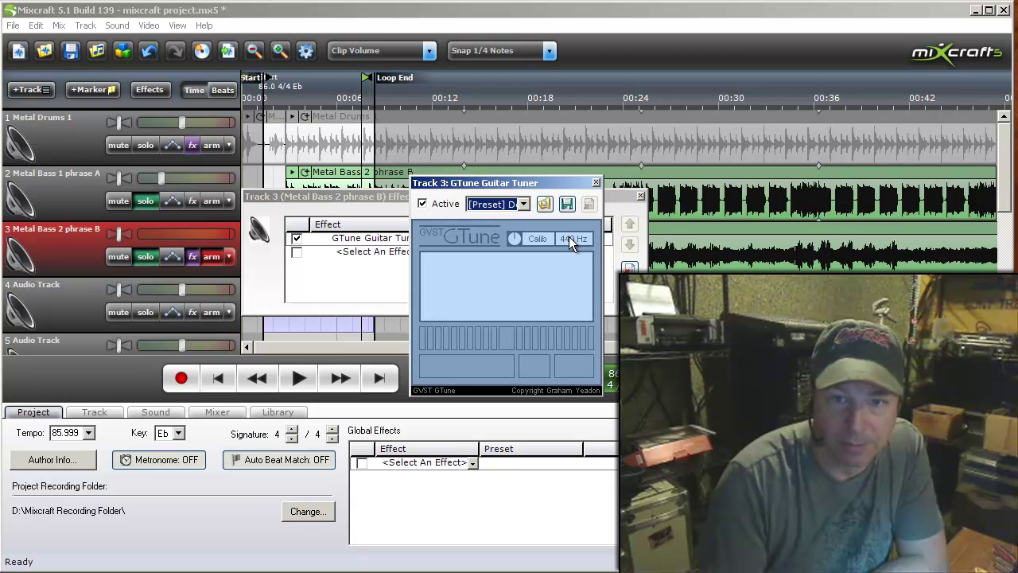
click(596, 184)
click(370, 237)
click(401, 239)
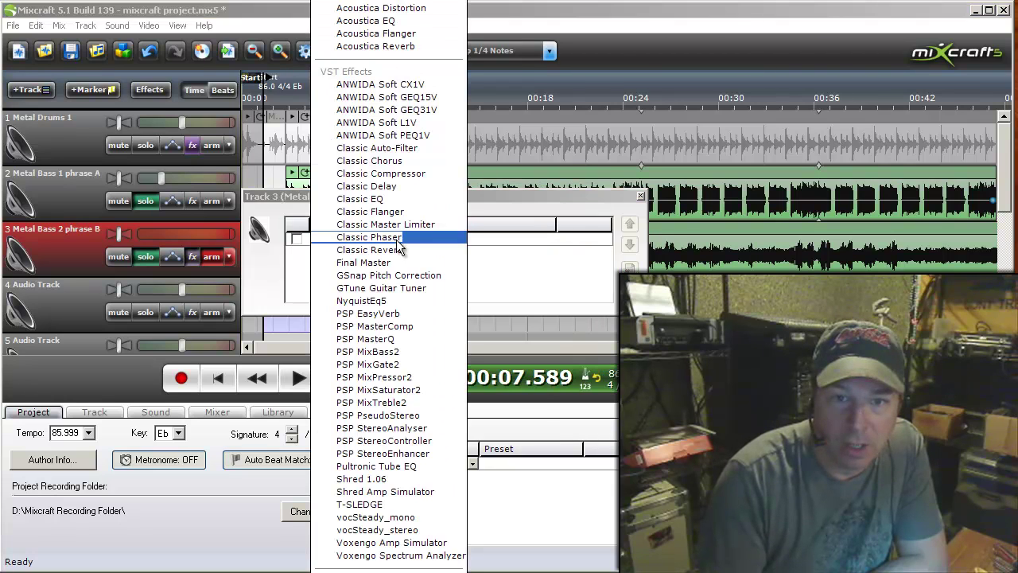
click(390, 21)
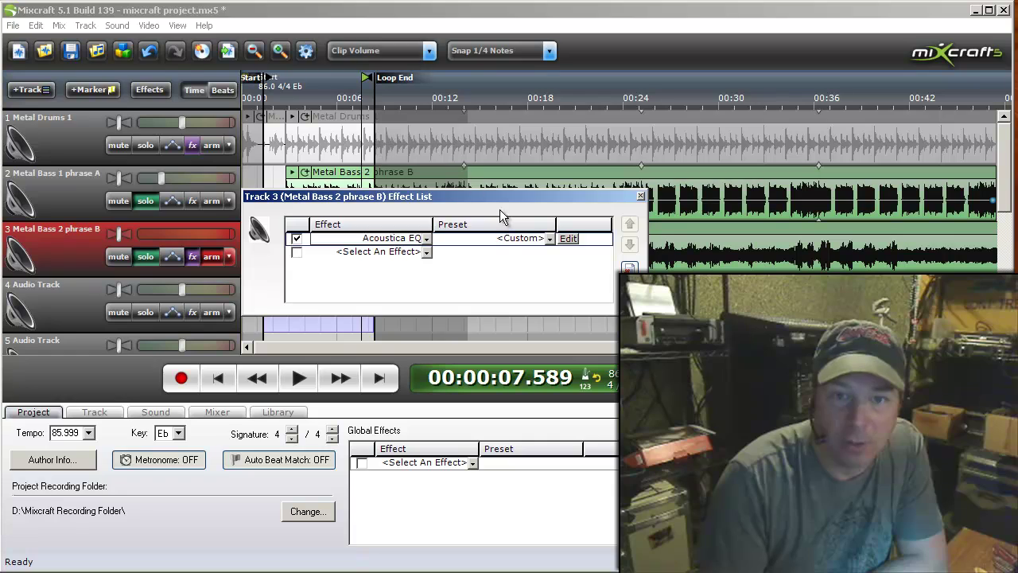
click(570, 239)
Cut the lowest bass band to -18 dB and lower the top treble band while listening.
drag(596, 147, 547, 146)
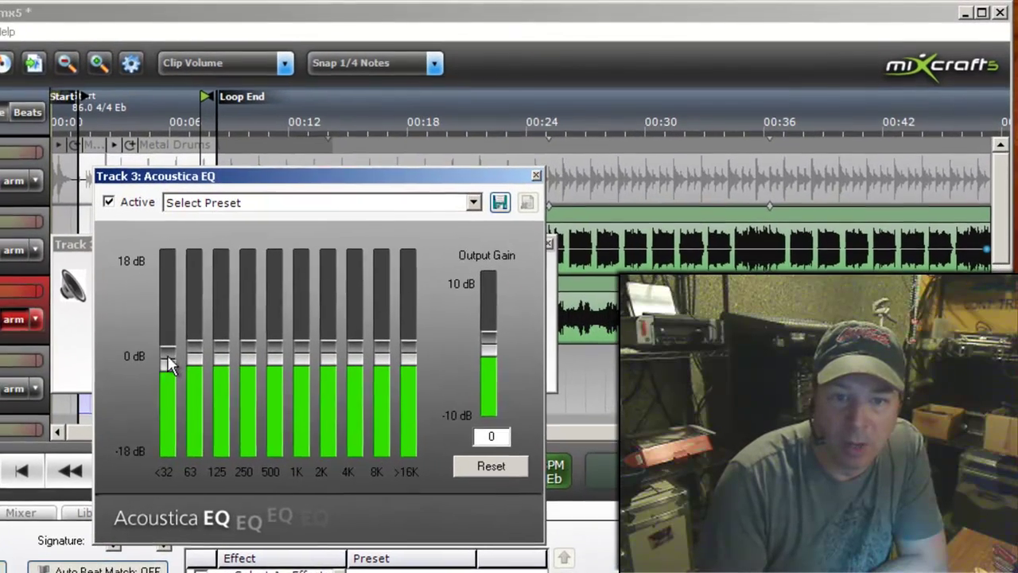
drag(336, 283, 337, 362)
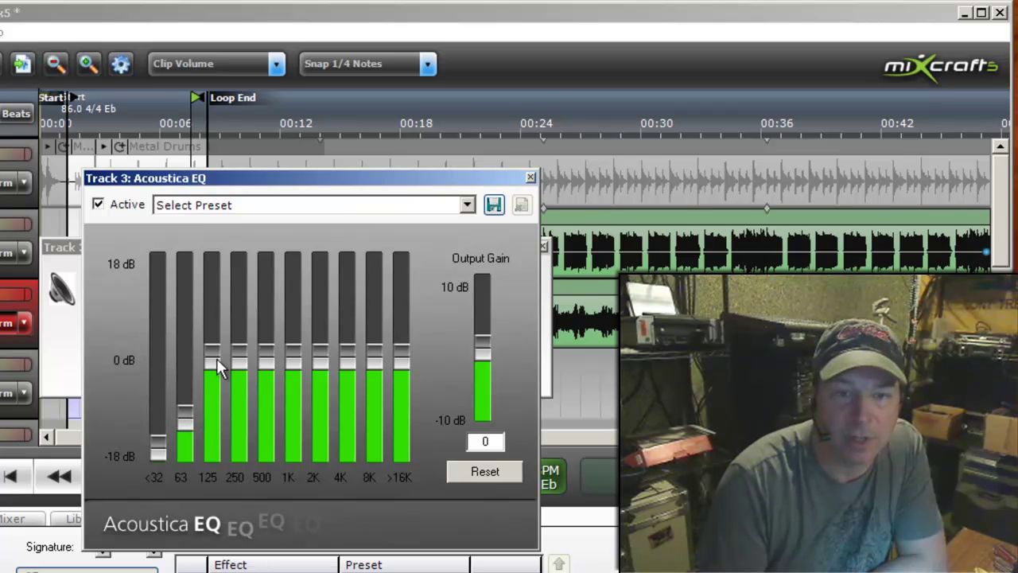
drag(345, 186, 416, 195)
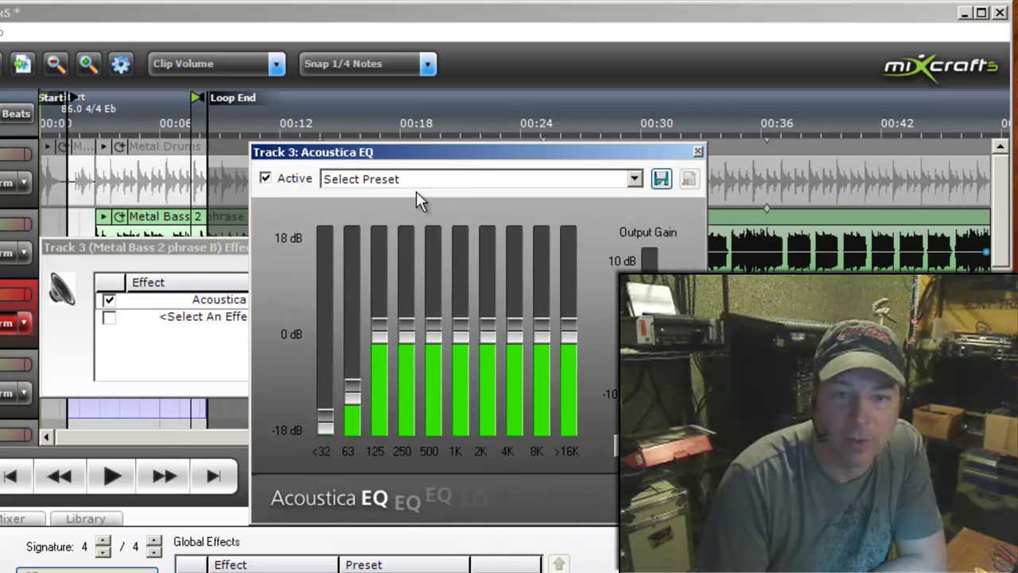
click(109, 476)
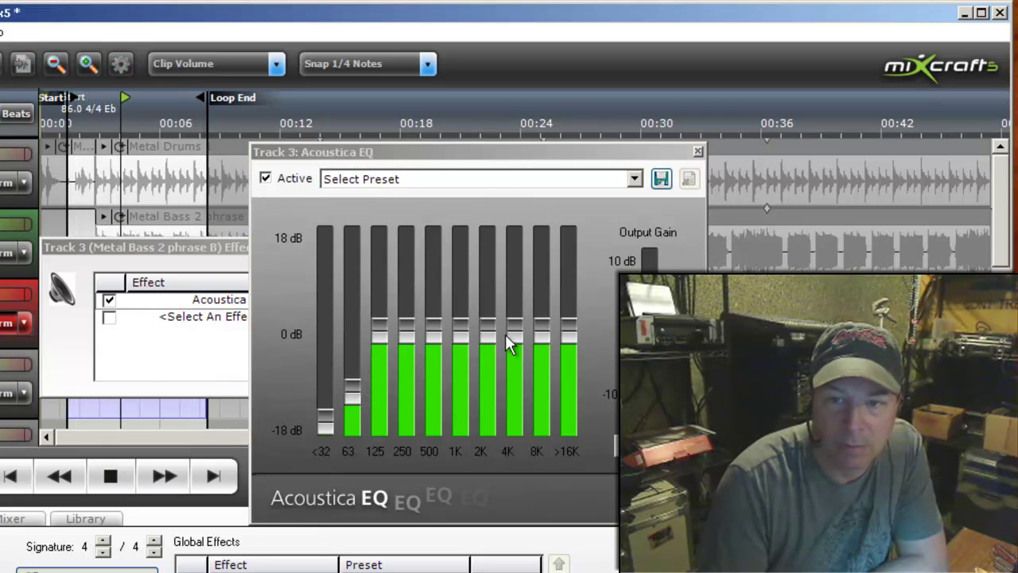
drag(568, 330, 566, 363)
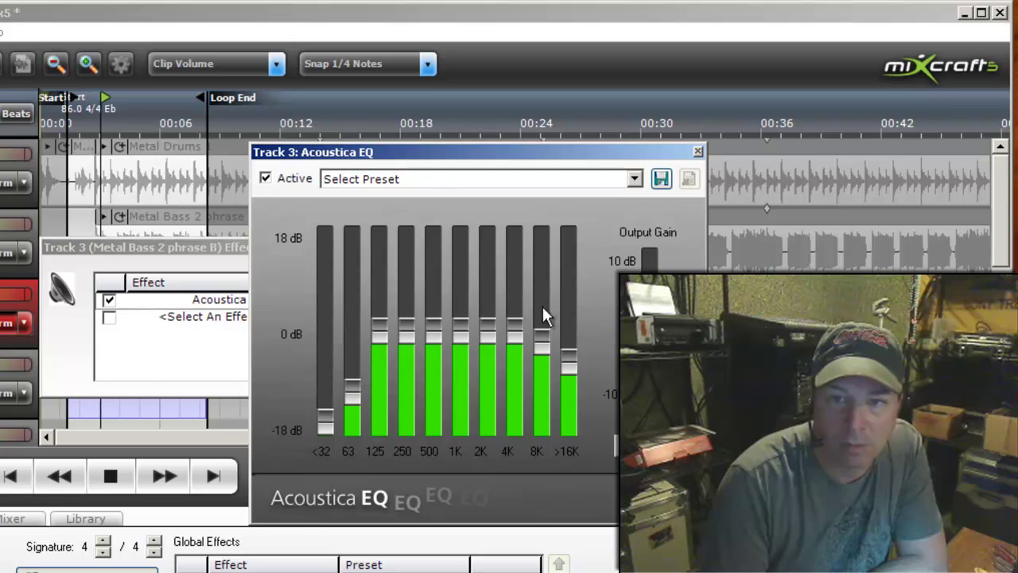
click(697, 151)
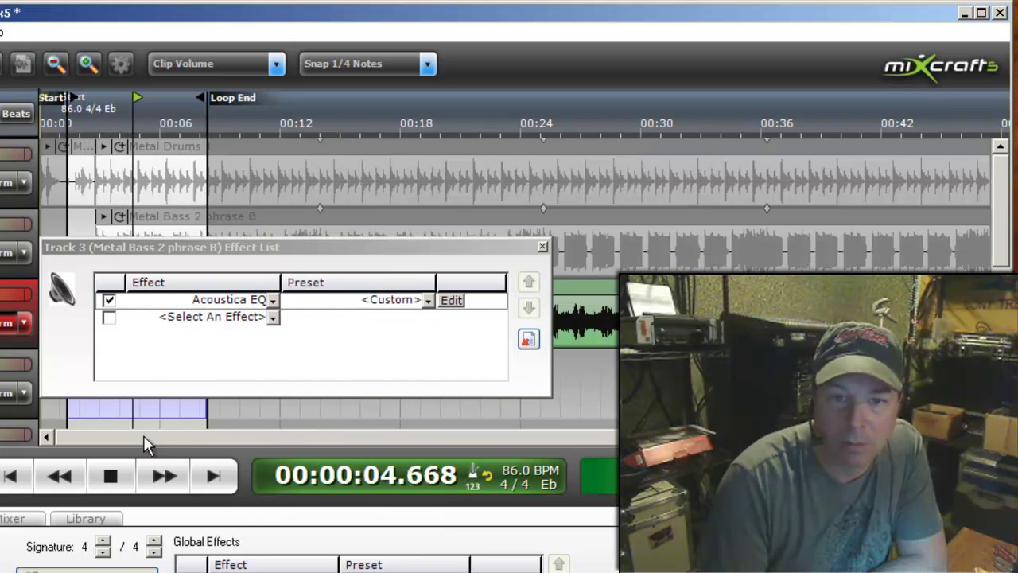
Add PSP PseudoStereo to track 3 and apply its over heads 2 preset.
click(111, 476)
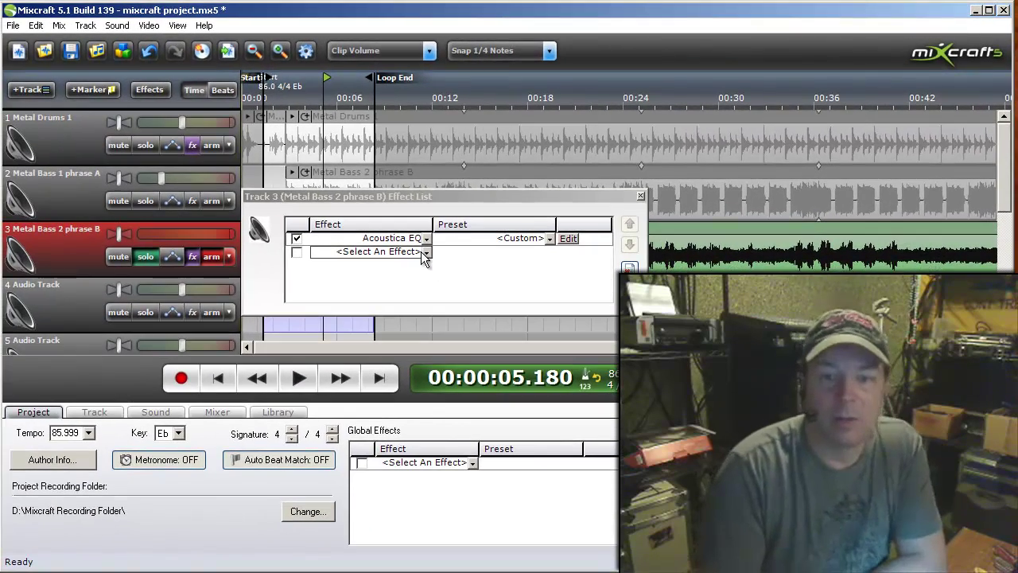
click(422, 252)
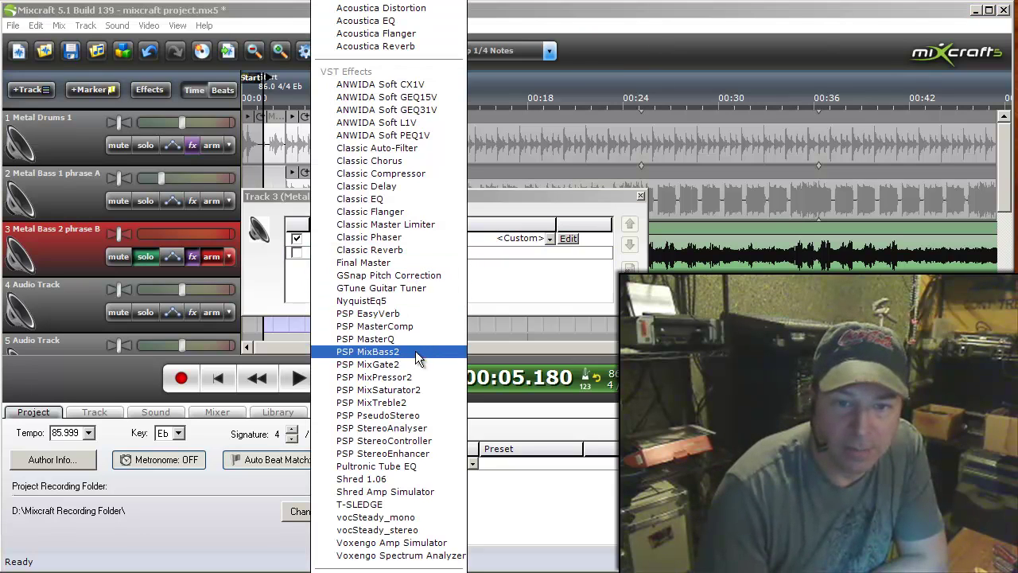
click(409, 415)
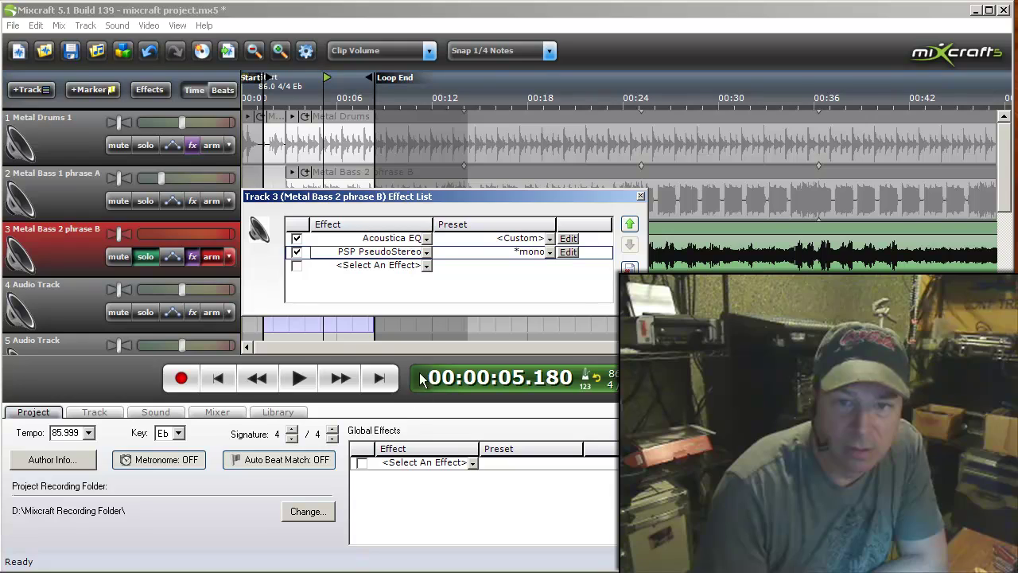
click(568, 252)
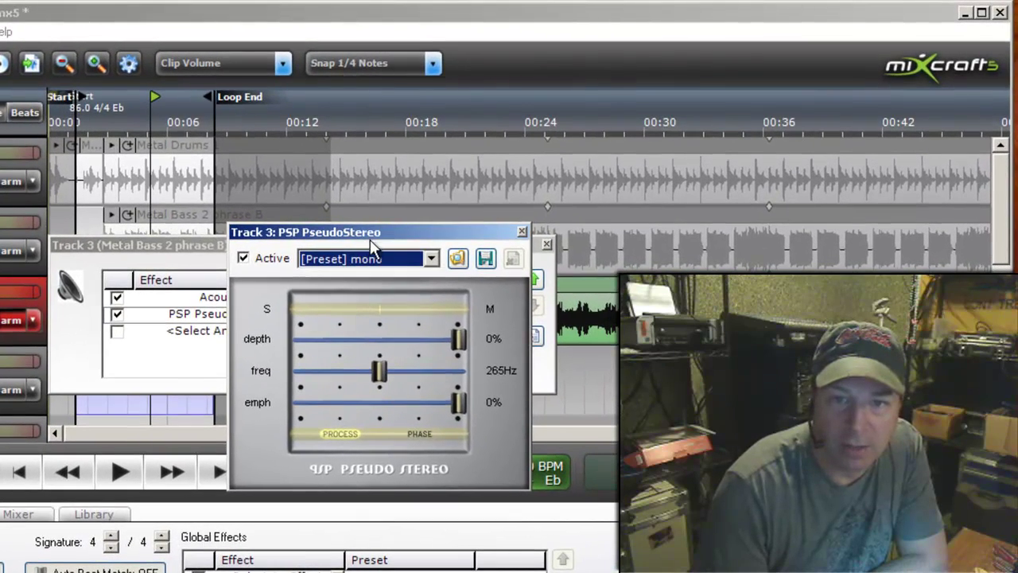
drag(499, 190, 477, 190)
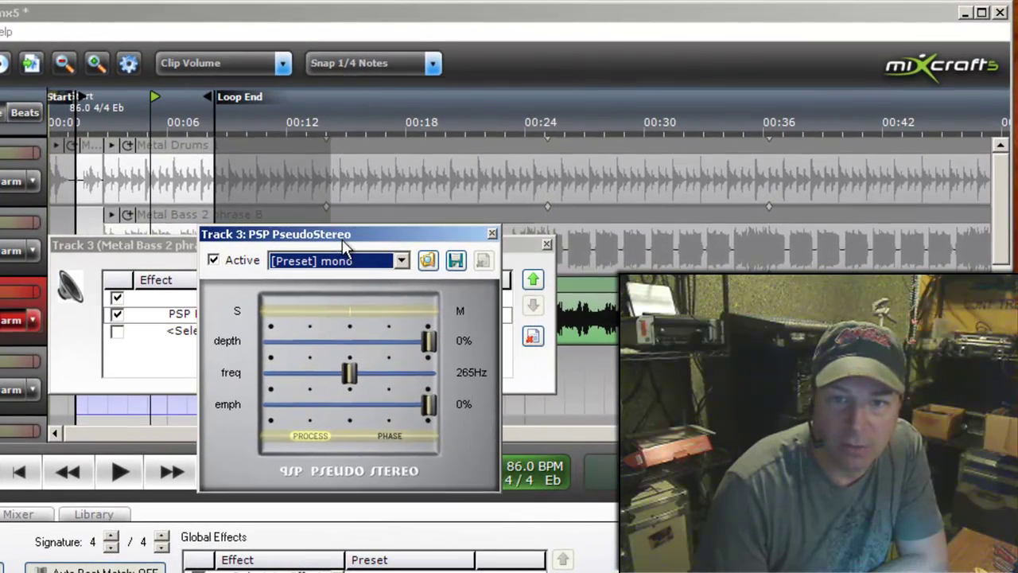
click(402, 262)
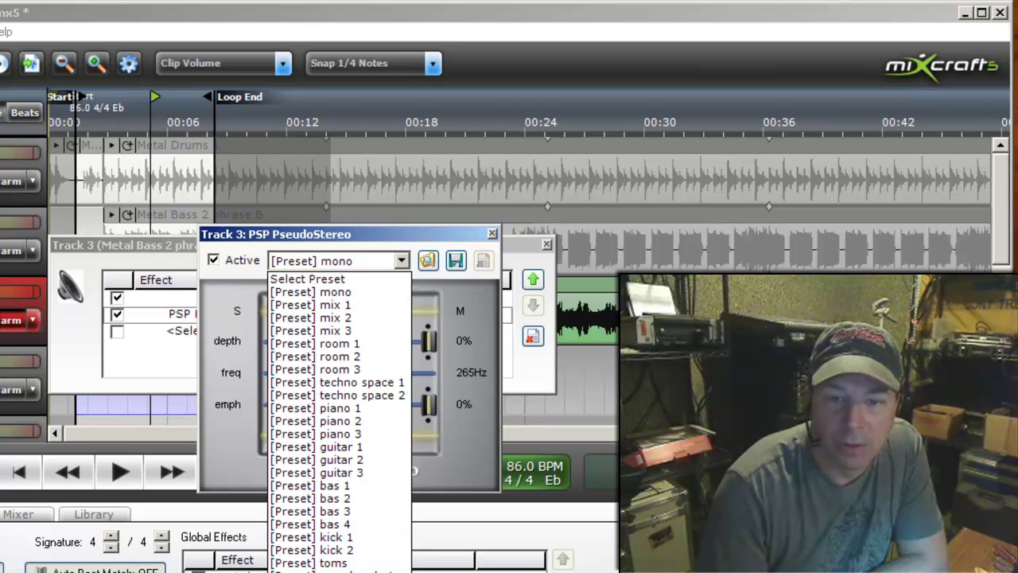
click(373, 519)
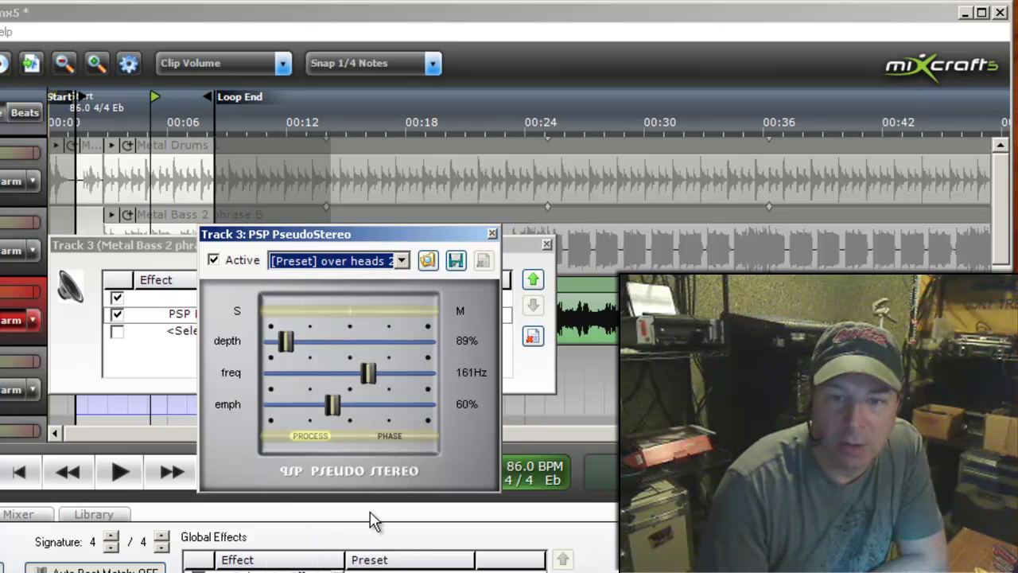
click(492, 234)
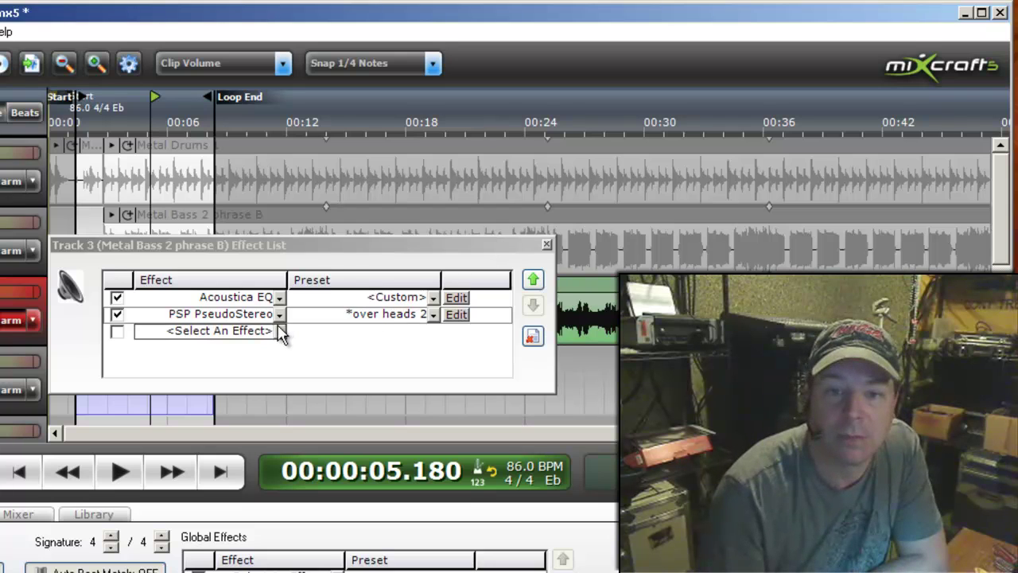
Play back to hear track 3 with EQ and PseudoStereo applied.
drag(528, 245, 560, 234)
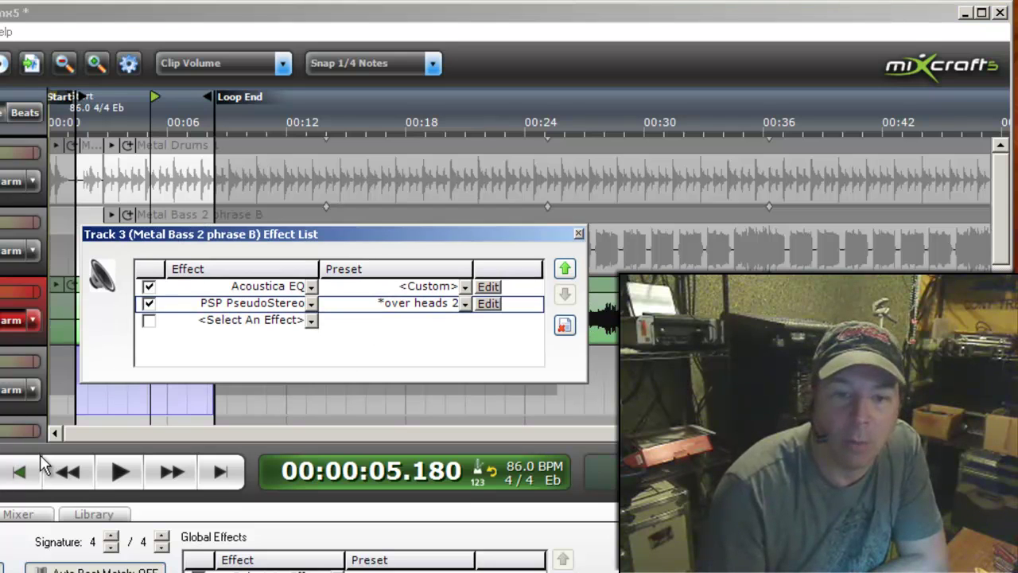
click(121, 472)
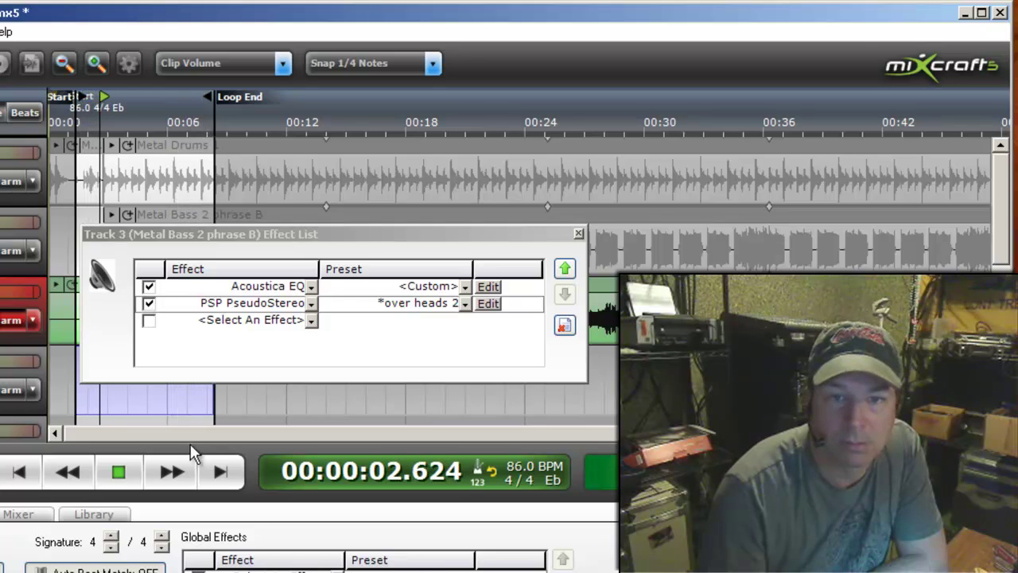
click(118, 472)
click(311, 321)
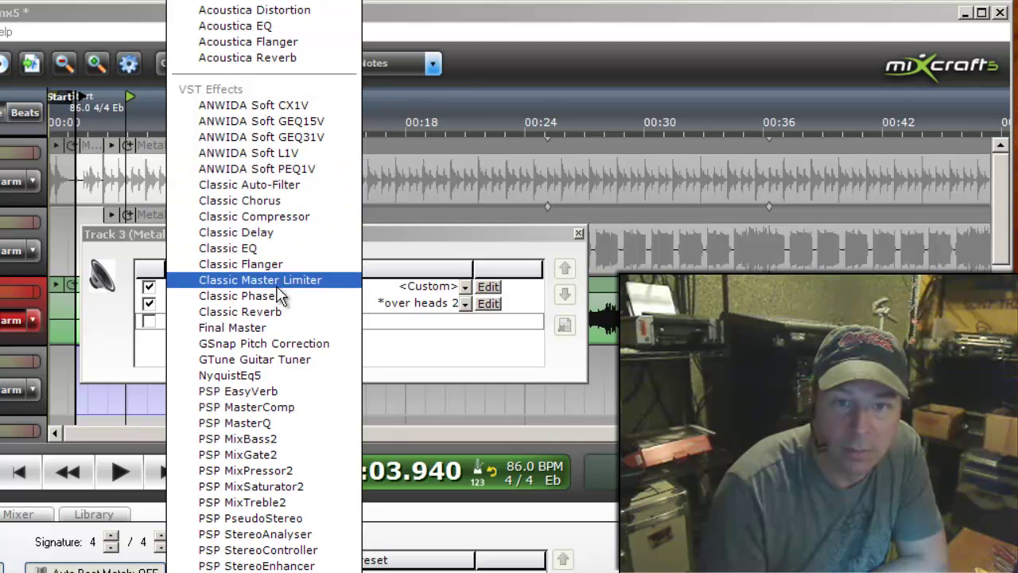
Add Acoustica Reverb to track 3 with high damping 0 and reverberation 60, then play.
click(294, 63)
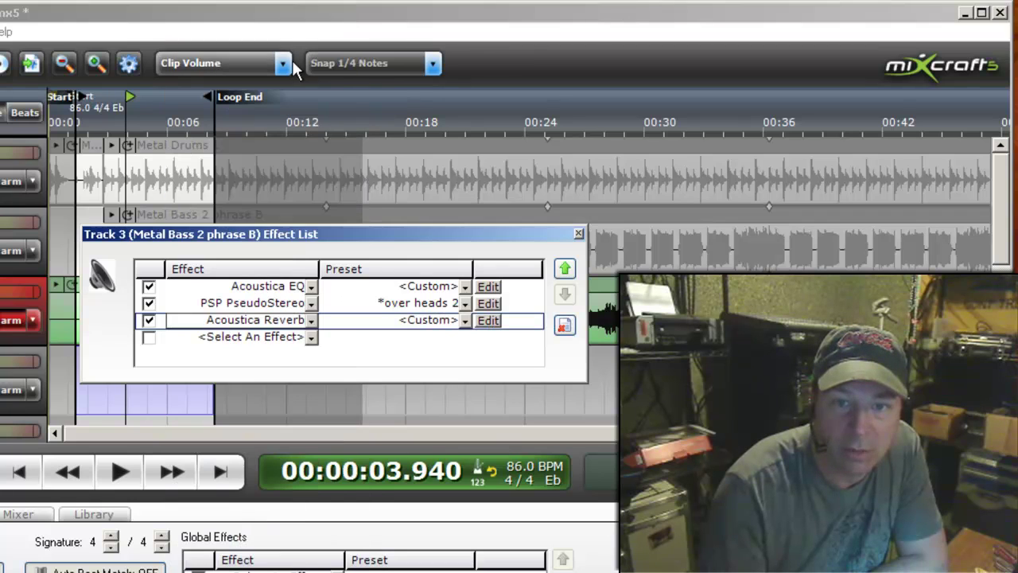
click(488, 321)
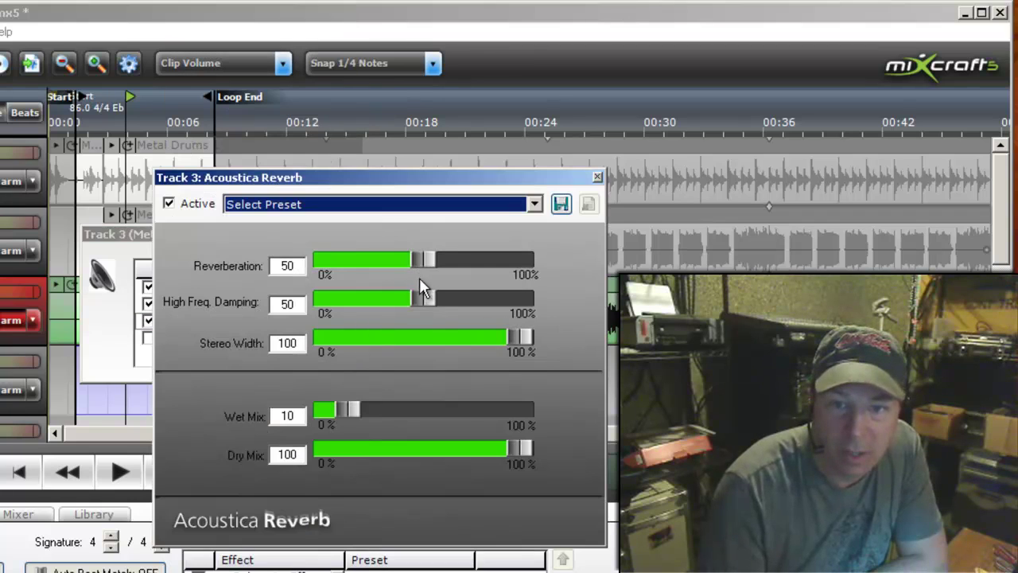
drag(420, 288, 363, 297)
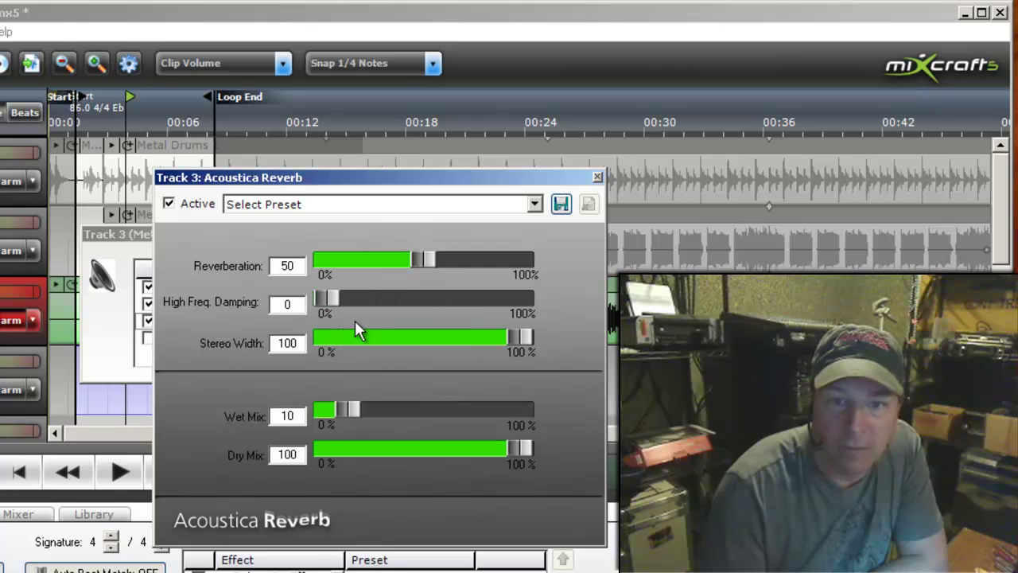
drag(427, 266, 444, 267)
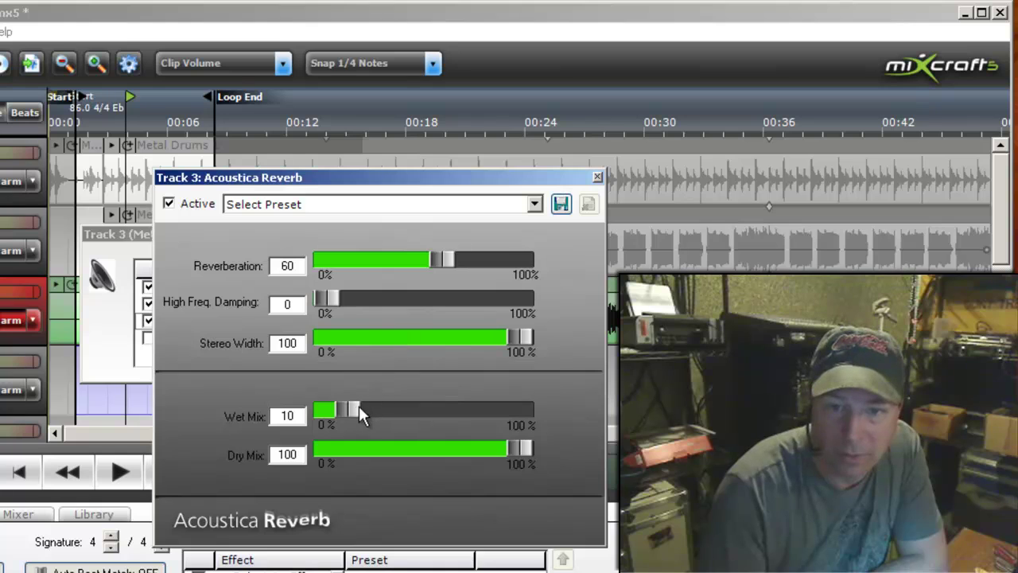
click(128, 470)
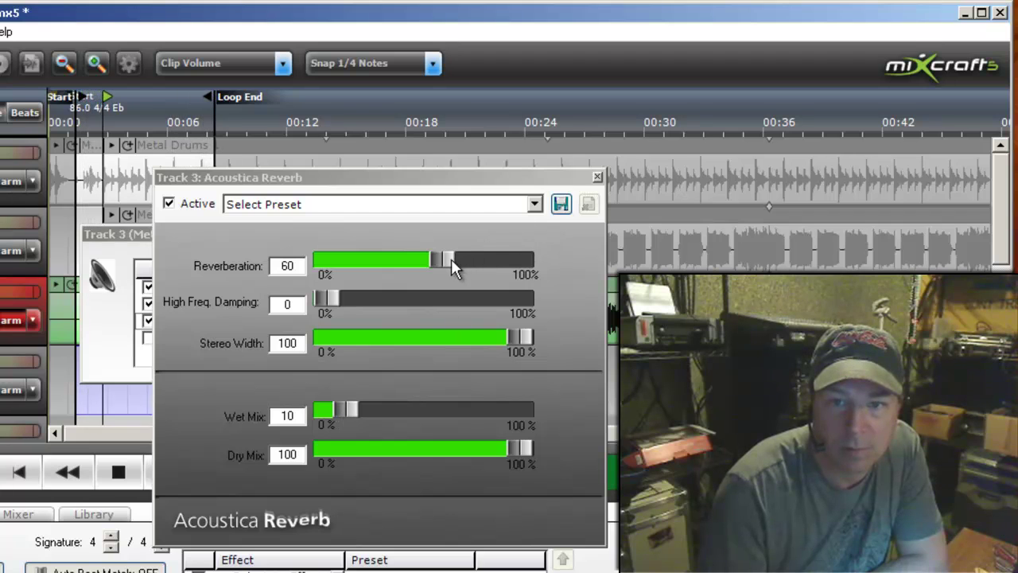
Raise the reverberation to 77 and lower the reverb wet mix to 9.
drag(450, 260, 459, 263)
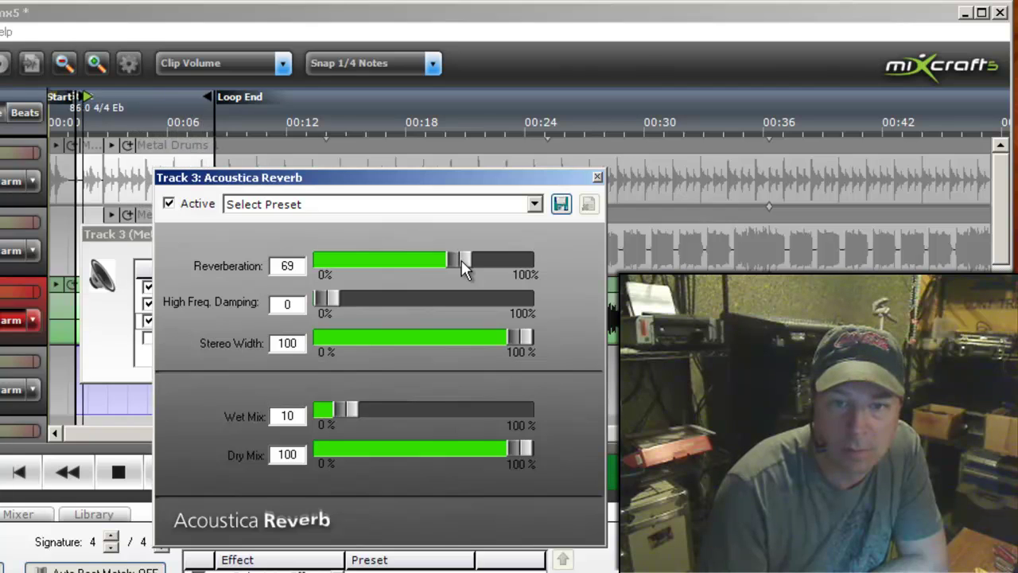
drag(461, 260, 462, 260)
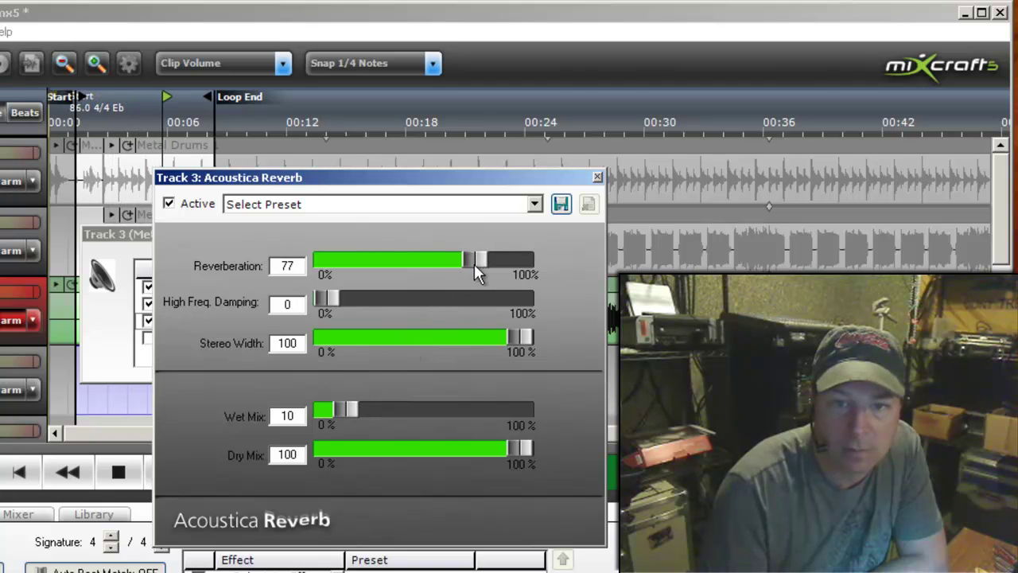
drag(356, 403, 344, 407)
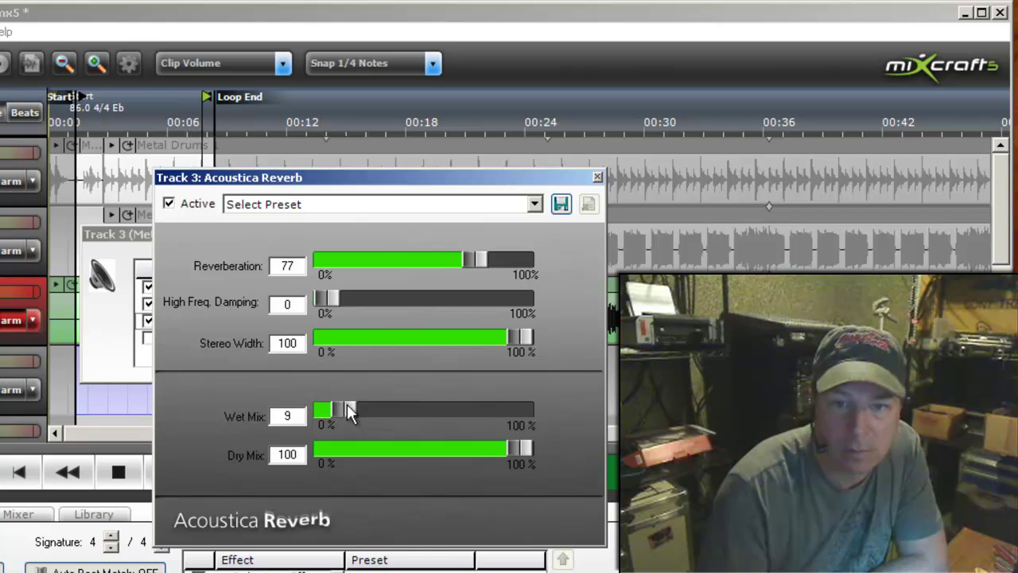
click(597, 176)
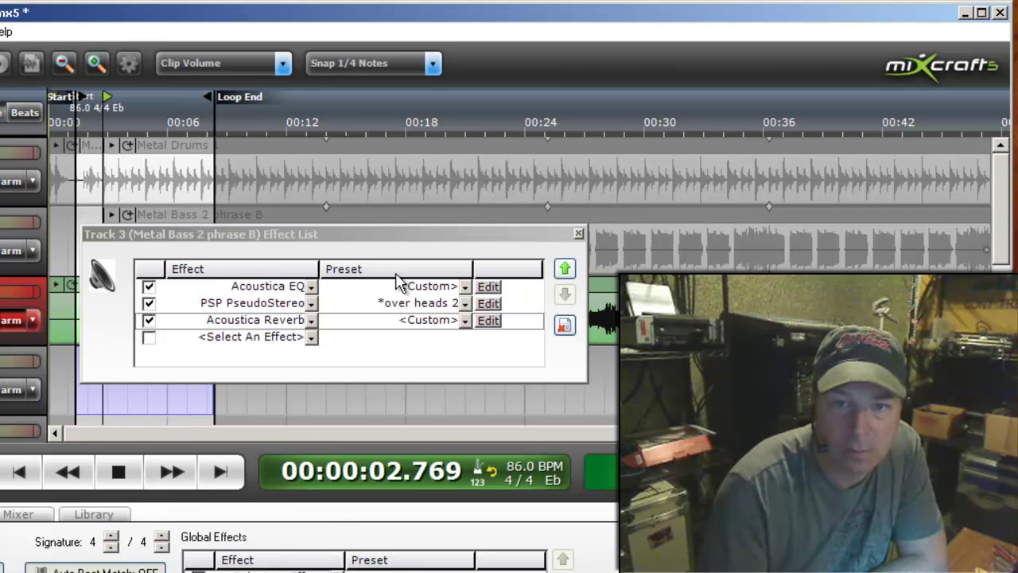
Add Classic Delay to track 3 after the reverb and audition it.
click(123, 476)
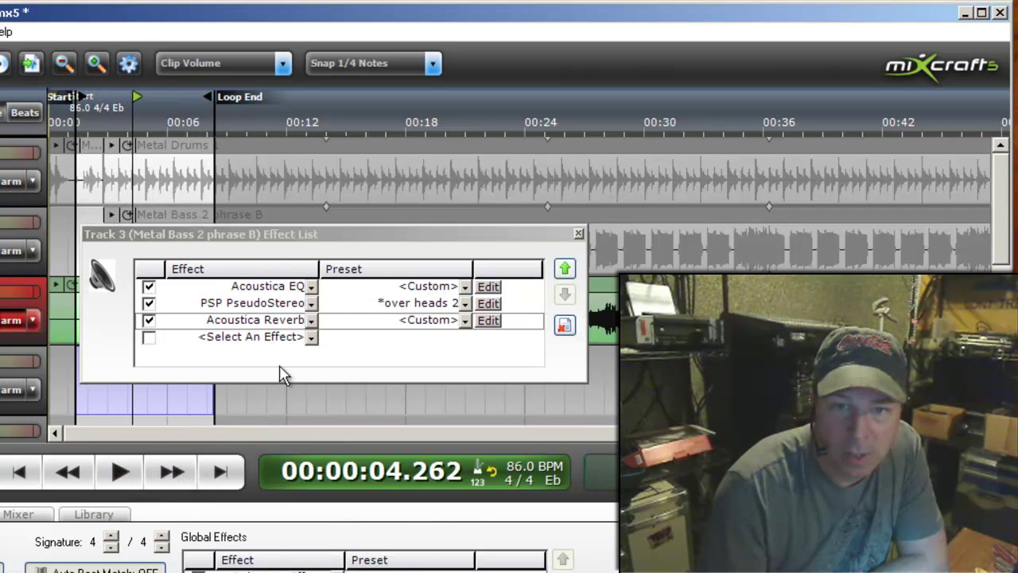
click(310, 337)
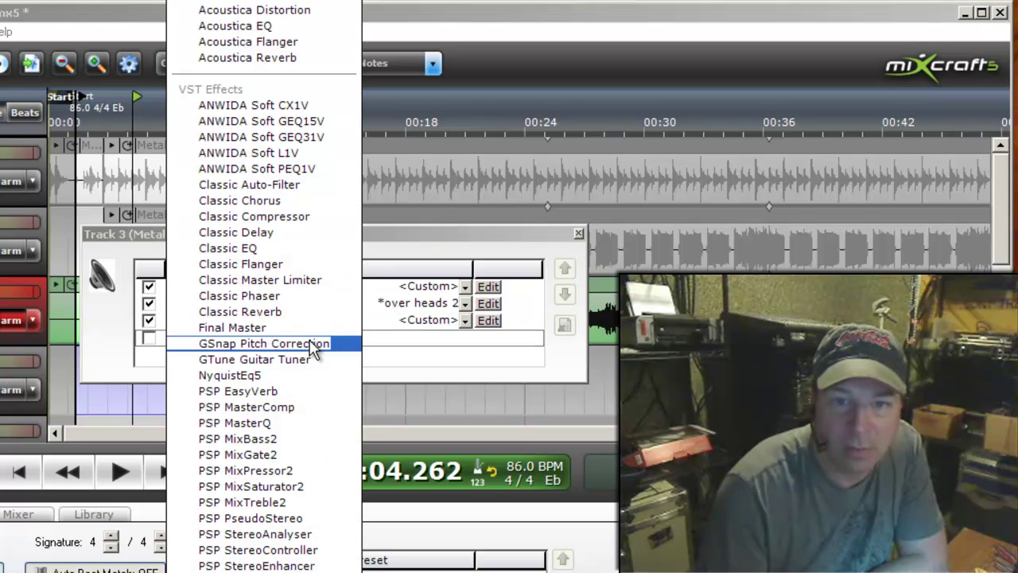
click(231, 238)
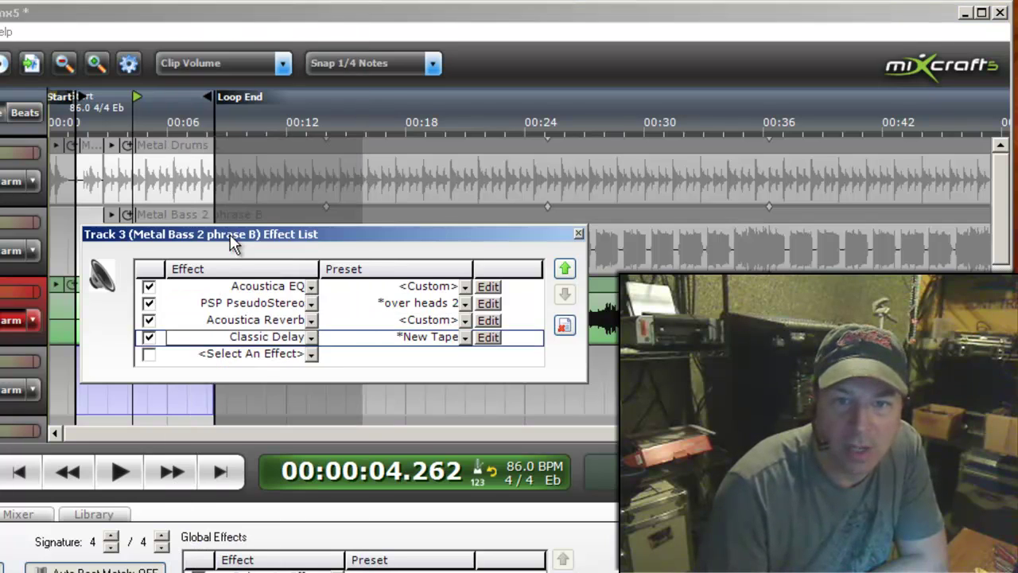
click(489, 337)
drag(411, 288, 426, 264)
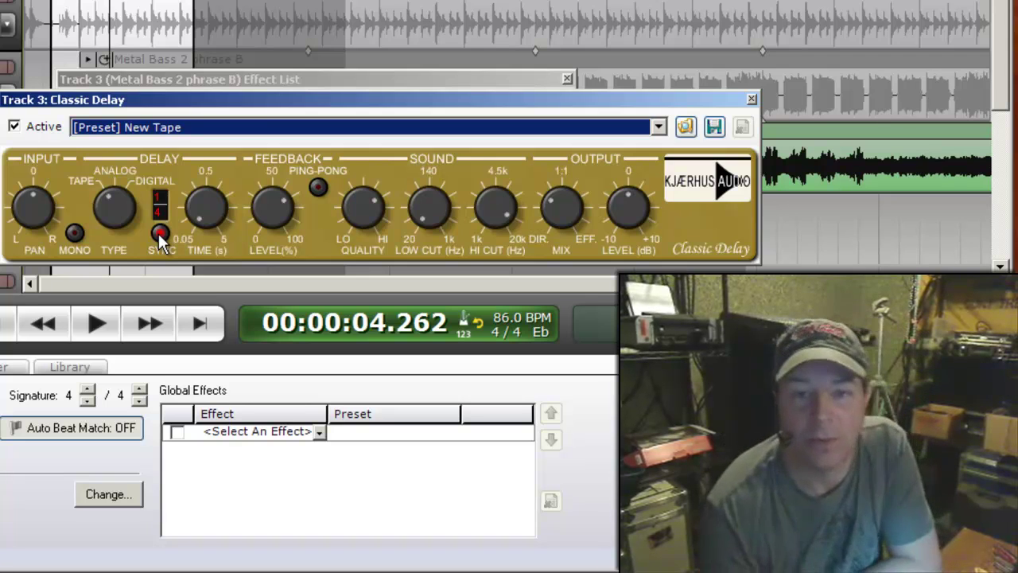
click(95, 324)
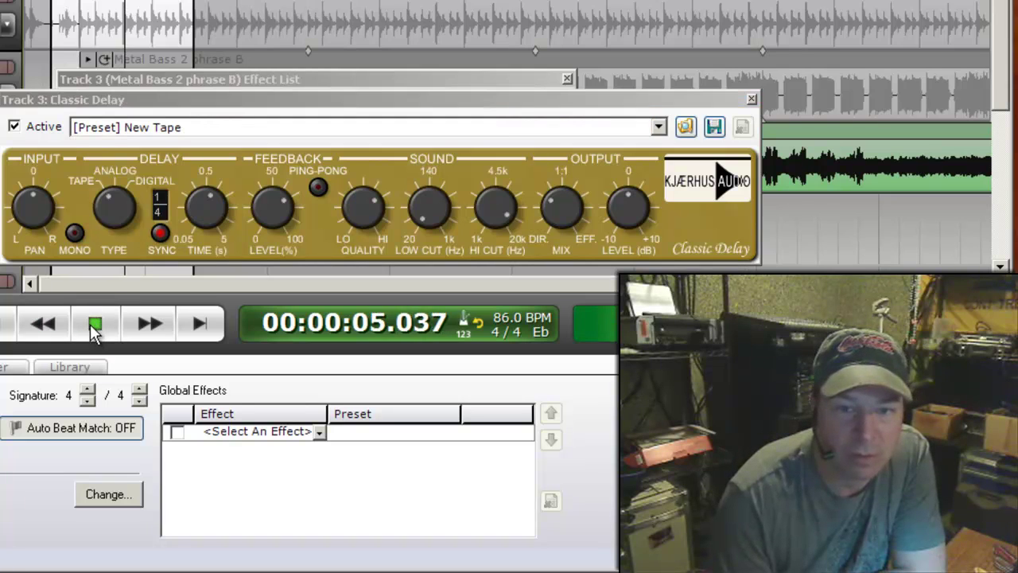
click(94, 327)
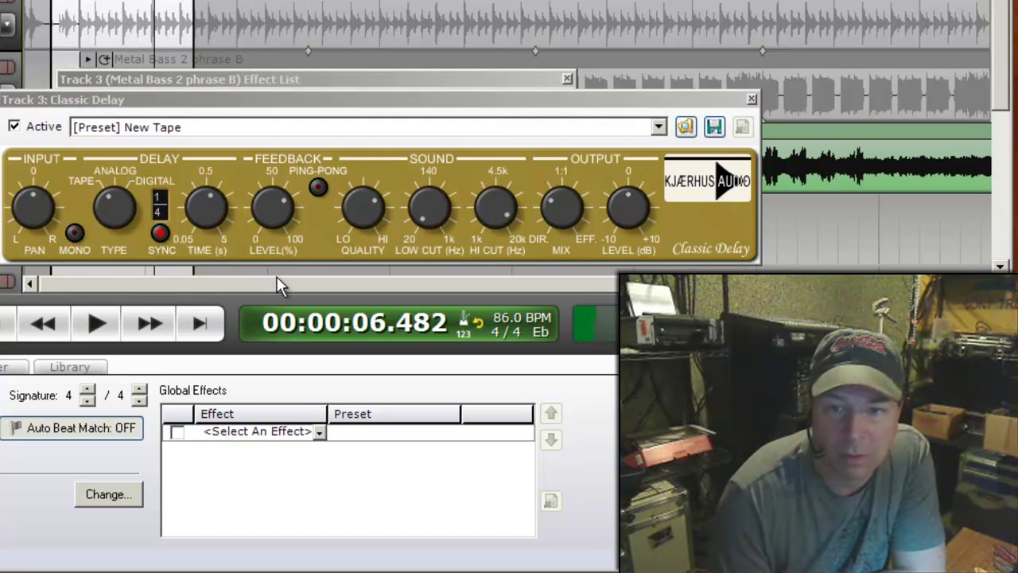
Reduce the delay's feedback and wet mix while auditioning the changes.
click(271, 242)
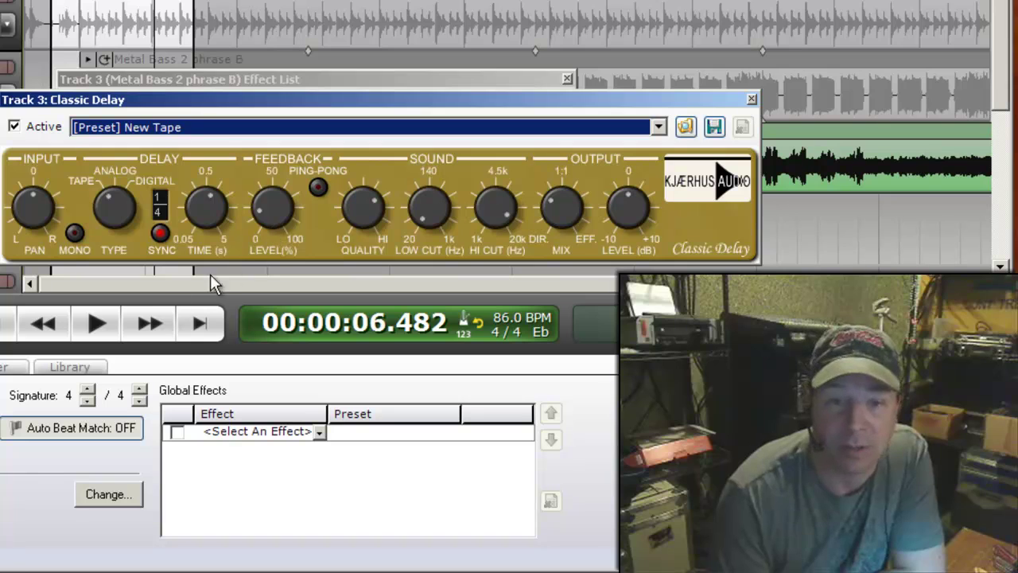
click(94, 325)
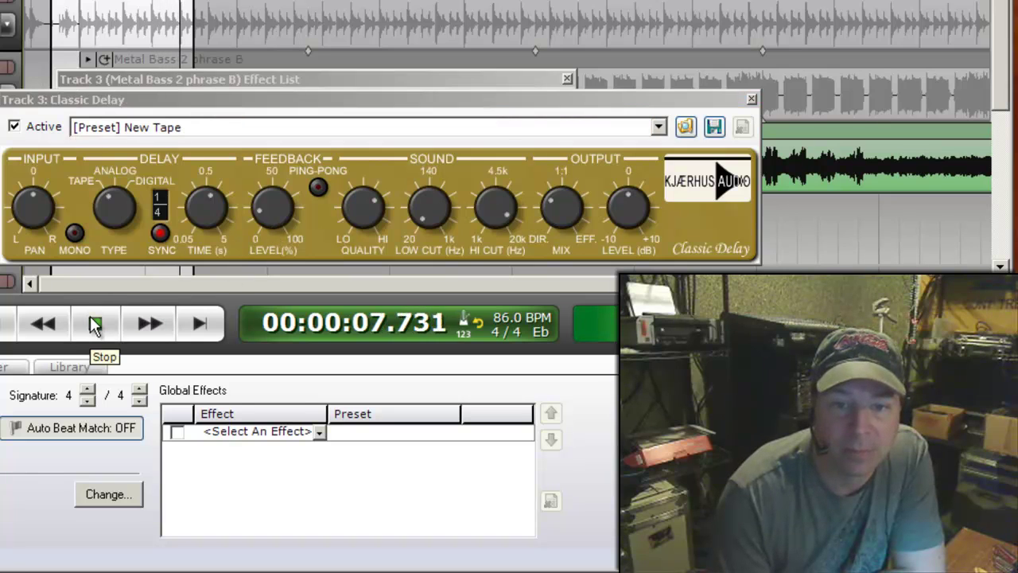
click(94, 324)
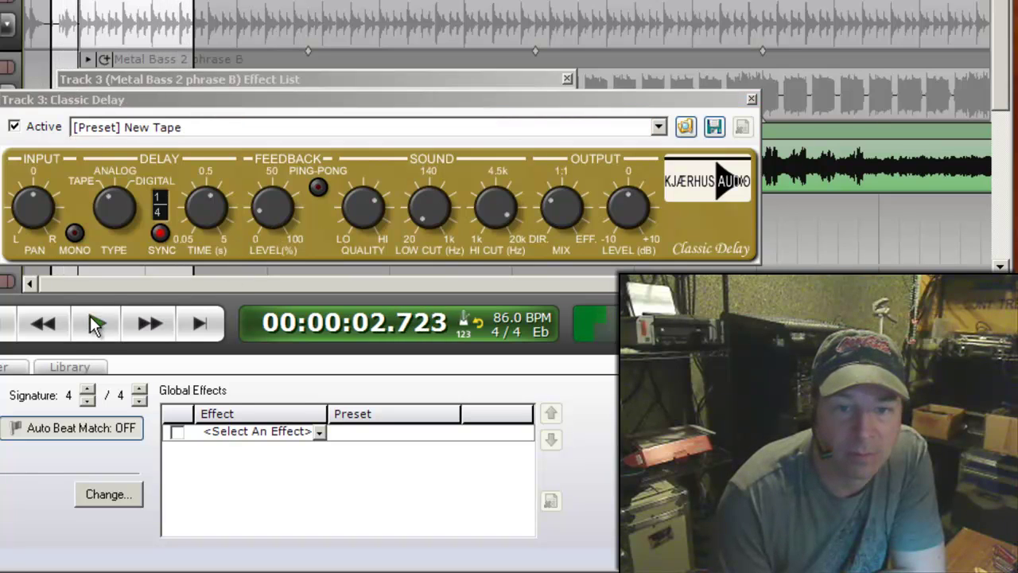
click(270, 216)
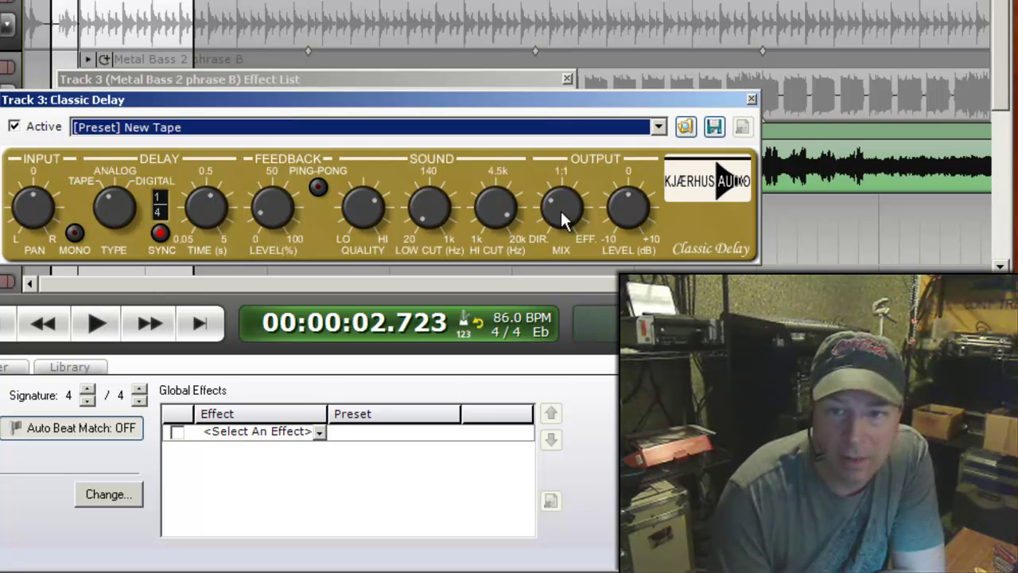
drag(562, 221, 555, 232)
click(92, 333)
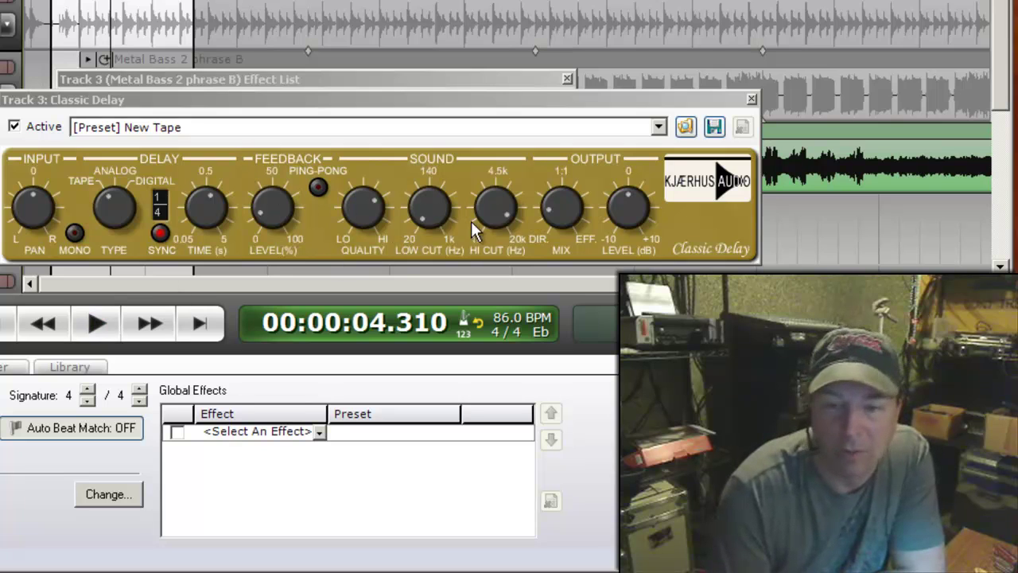
drag(555, 221, 553, 224)
click(97, 322)
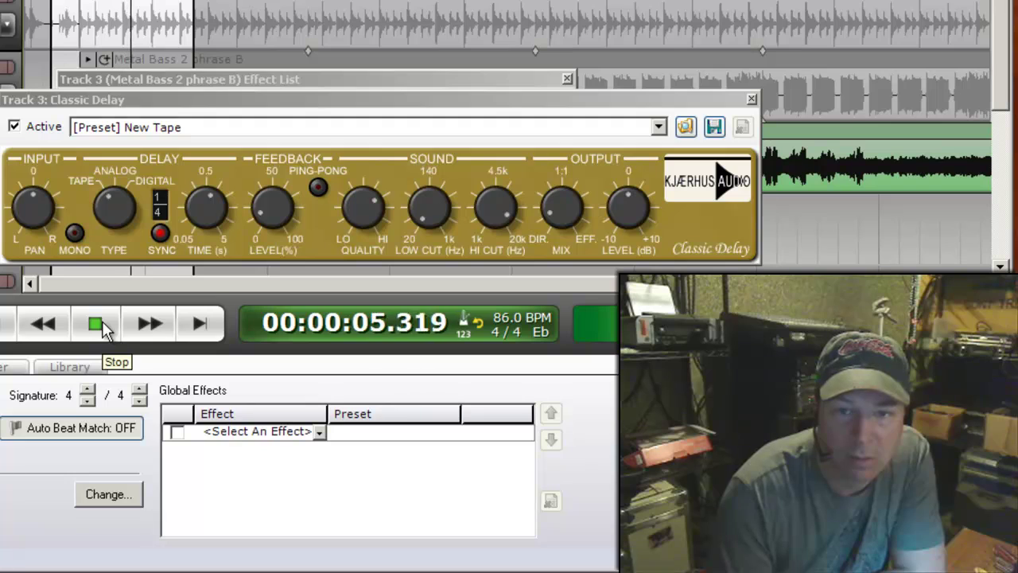
click(104, 326)
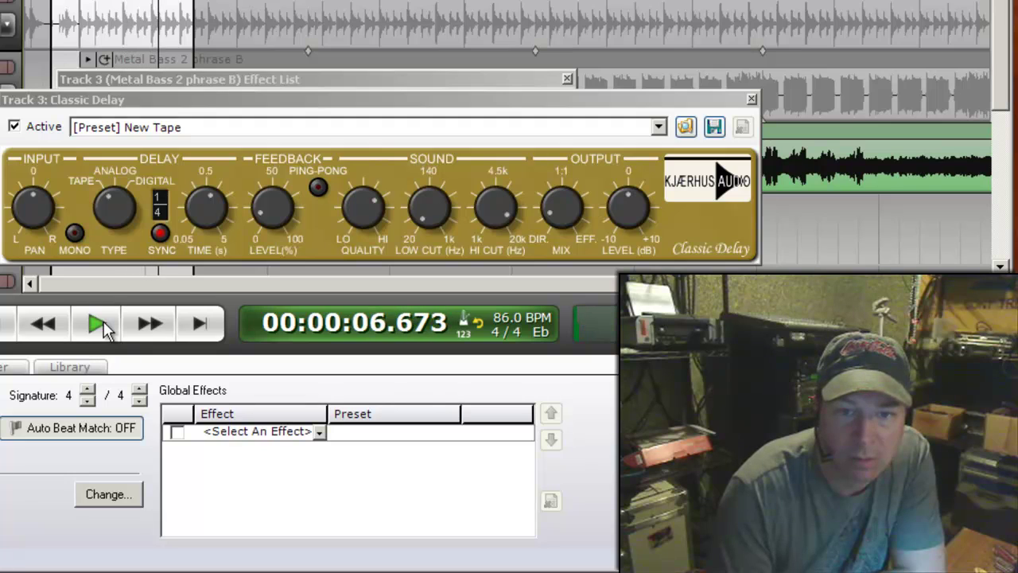
Close the effect windows, unsolo track 3, disable looping and play the full mix from the start.
click(751, 99)
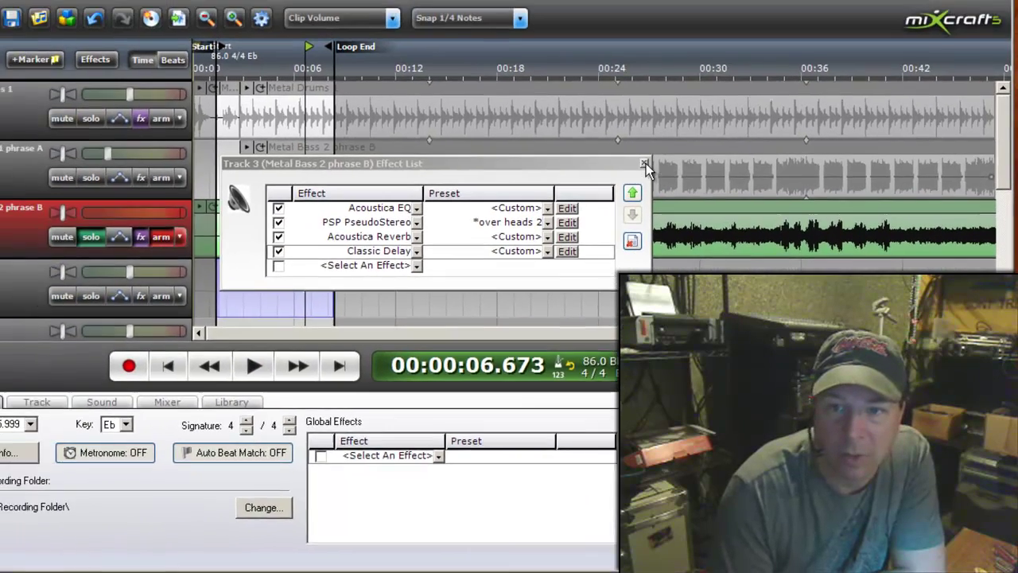
click(644, 164)
click(90, 236)
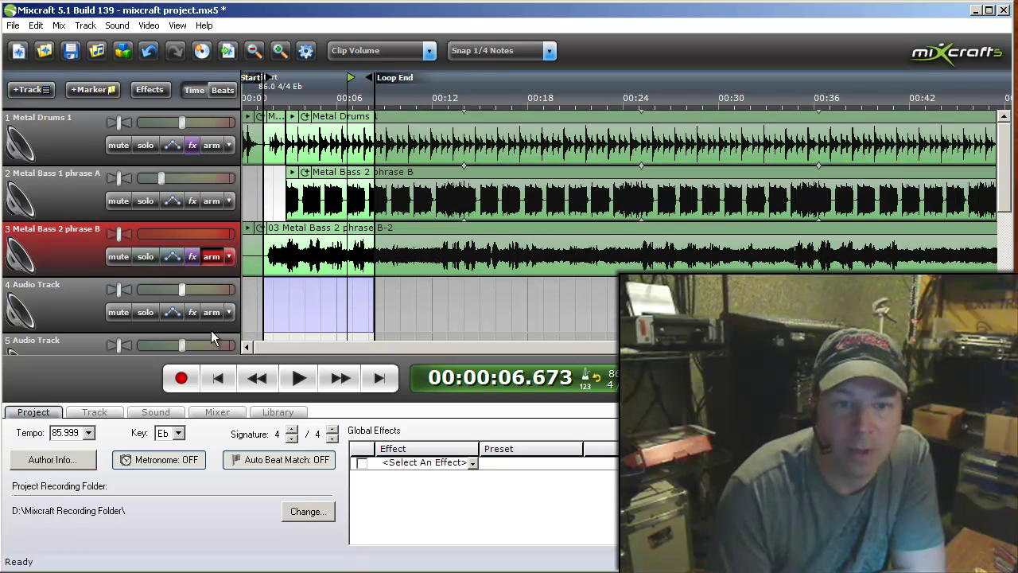
click(220, 377)
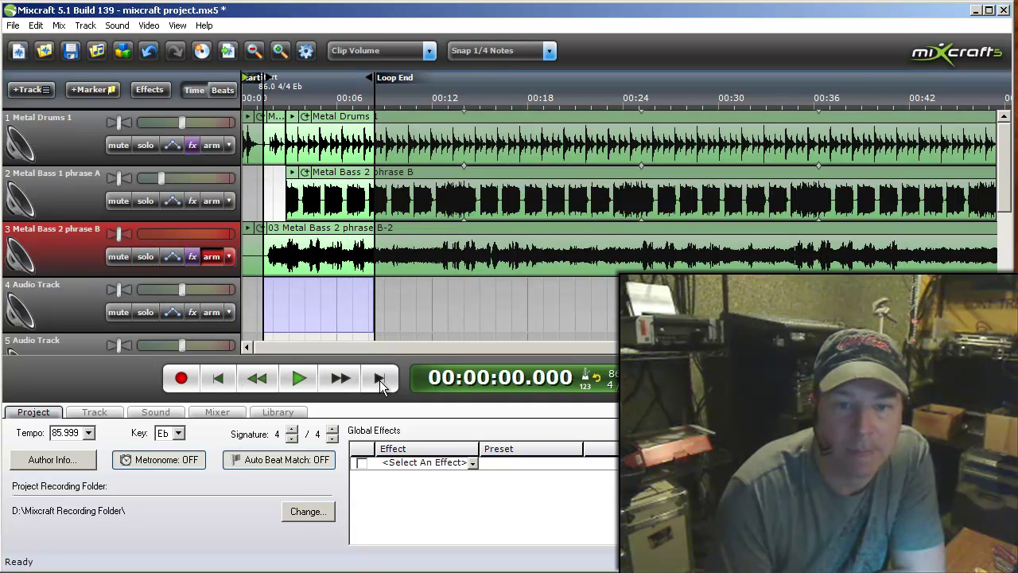
click(597, 374)
click(297, 378)
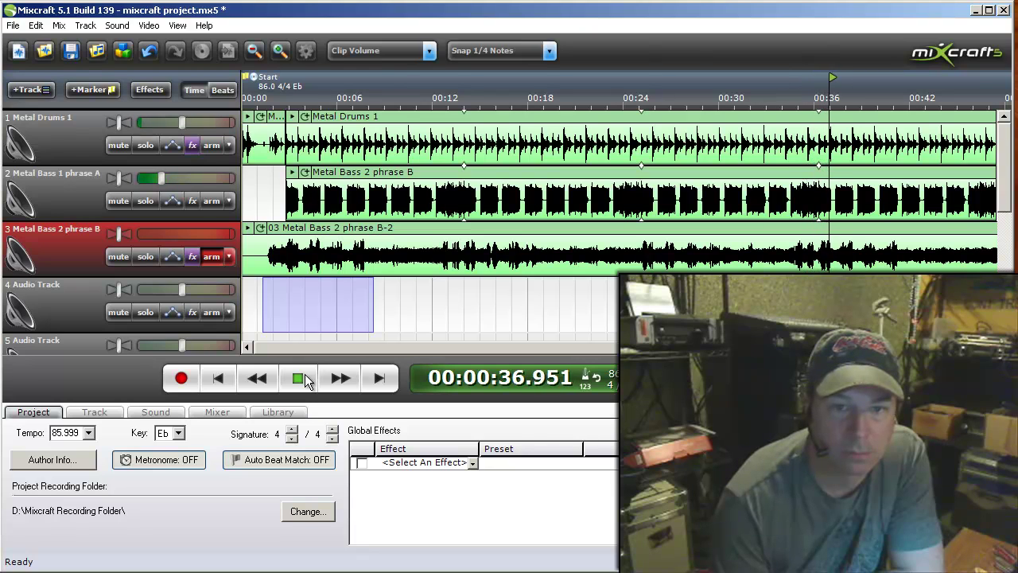
Stop the mix, re-solo track 3 and play the guitar alone from near the start.
click(306, 379)
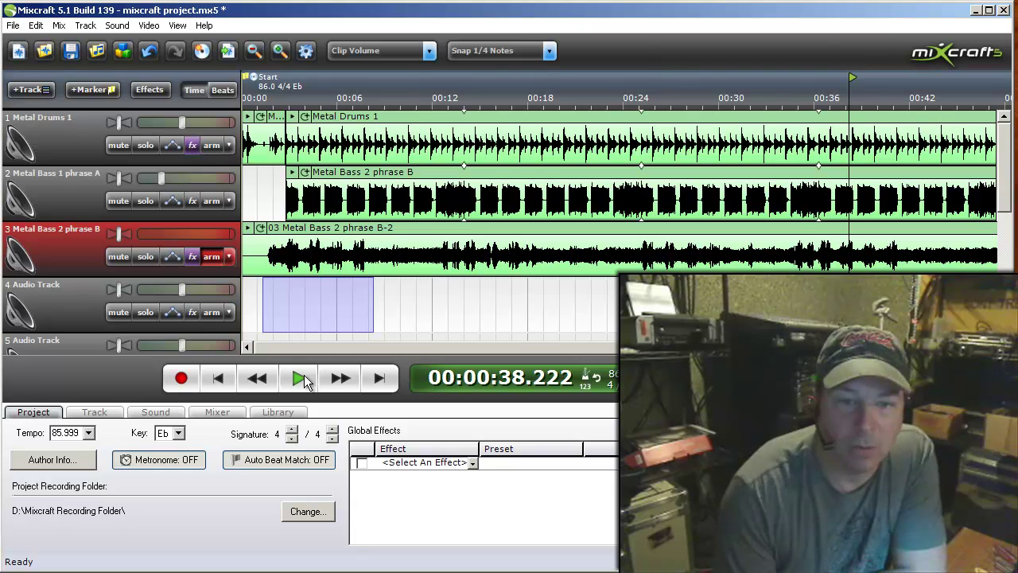
click(150, 259)
click(281, 99)
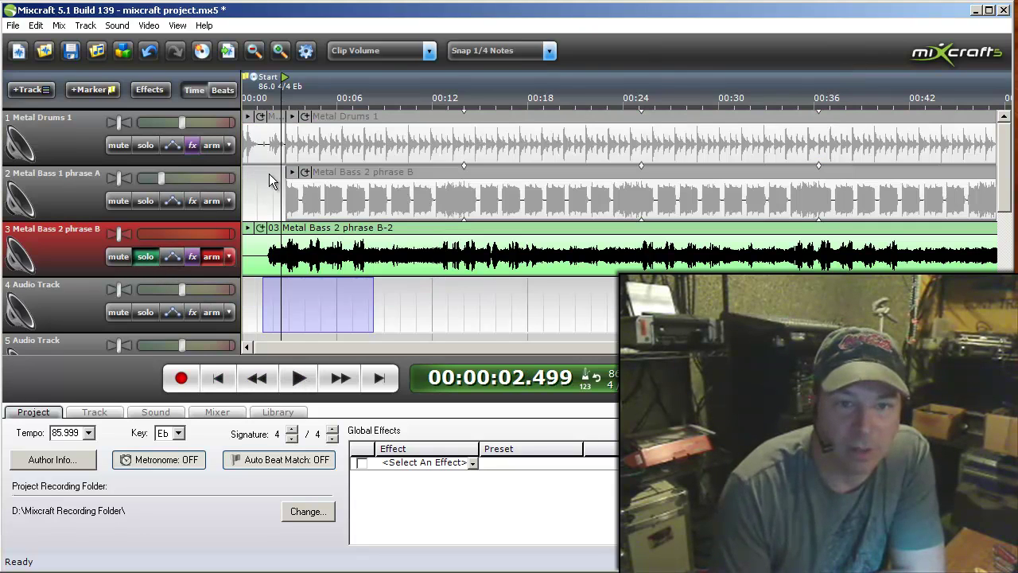
click(300, 377)
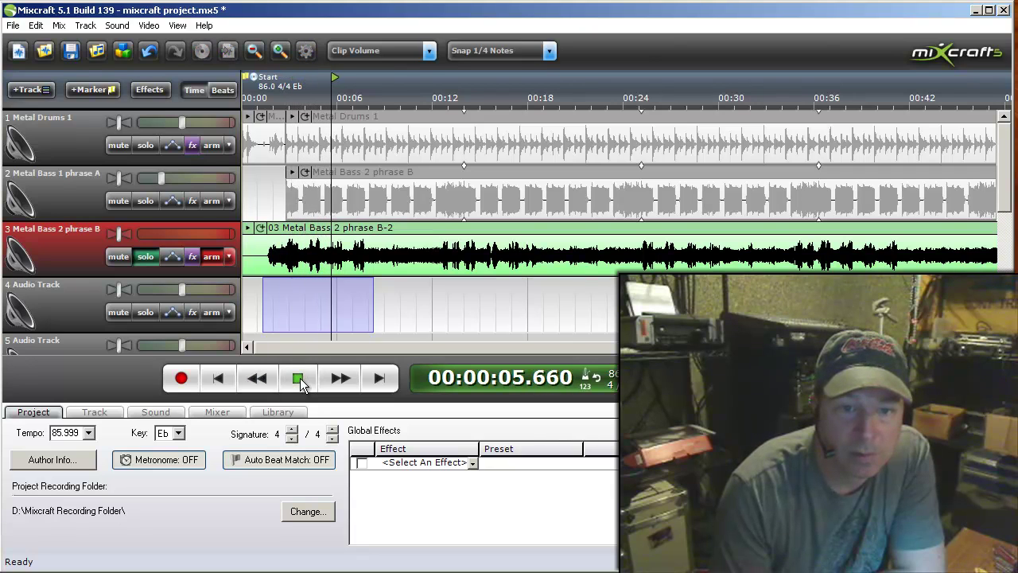
click(300, 378)
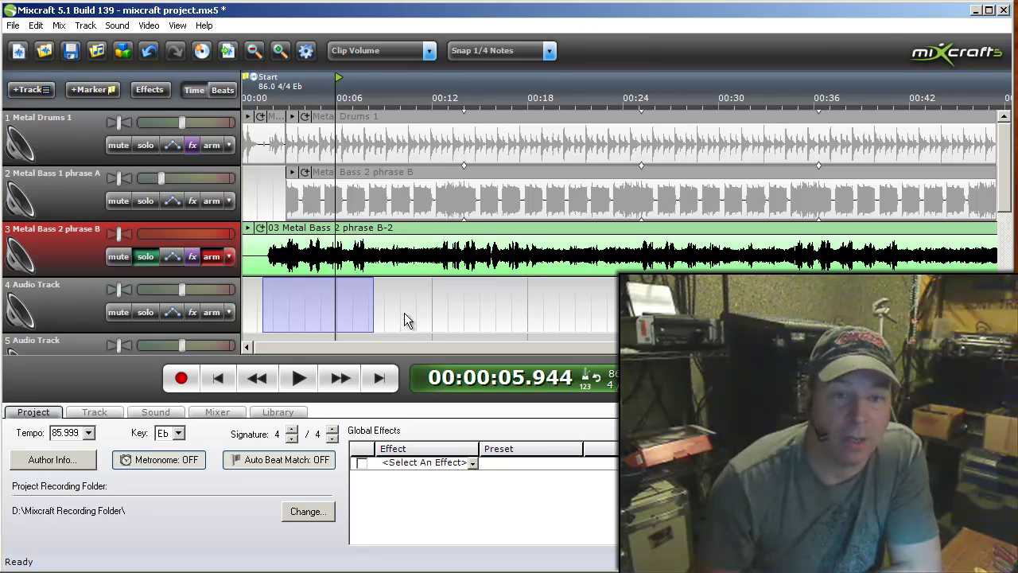
Enable Monitor Incoming Audio from track 3's recording input options.
click(228, 259)
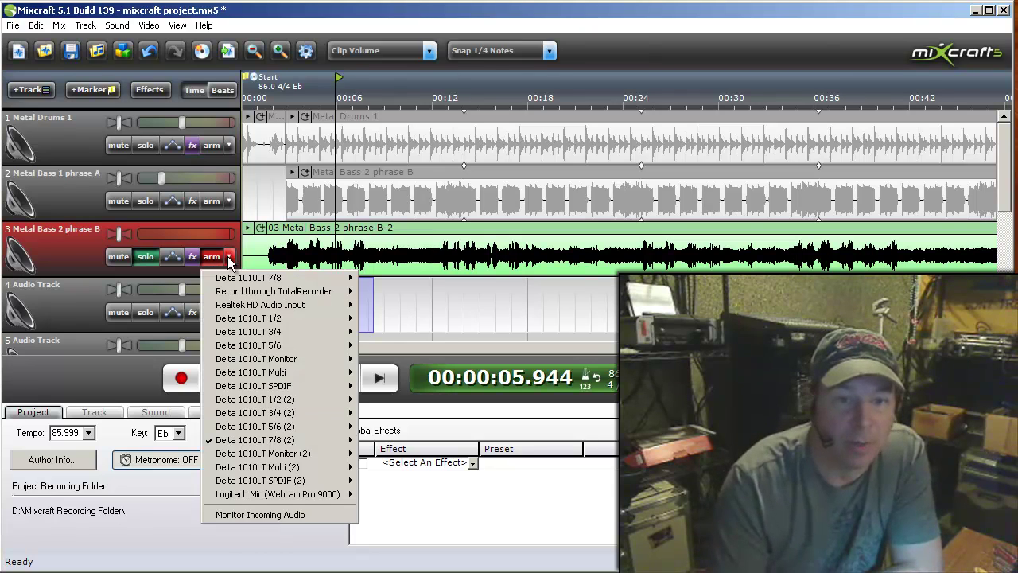
click(278, 519)
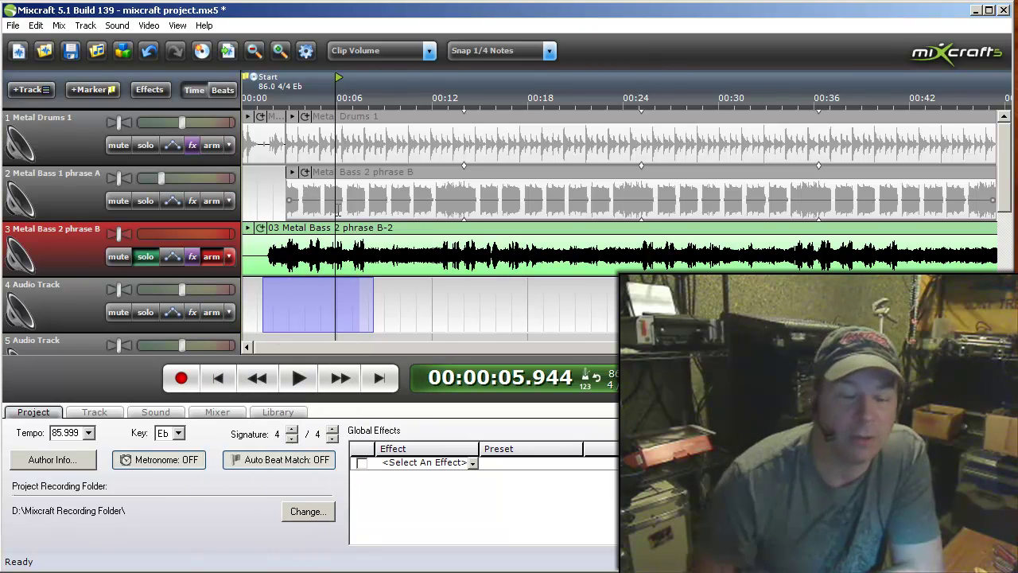